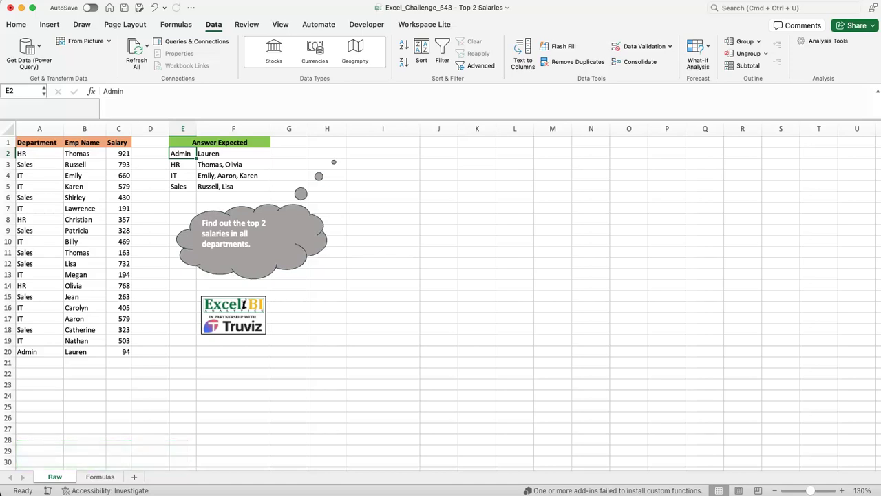
- Review the department, name and salary data, the task note and the expected answers for each department
{"action": "left_click", "coordinate": [40, 166]}
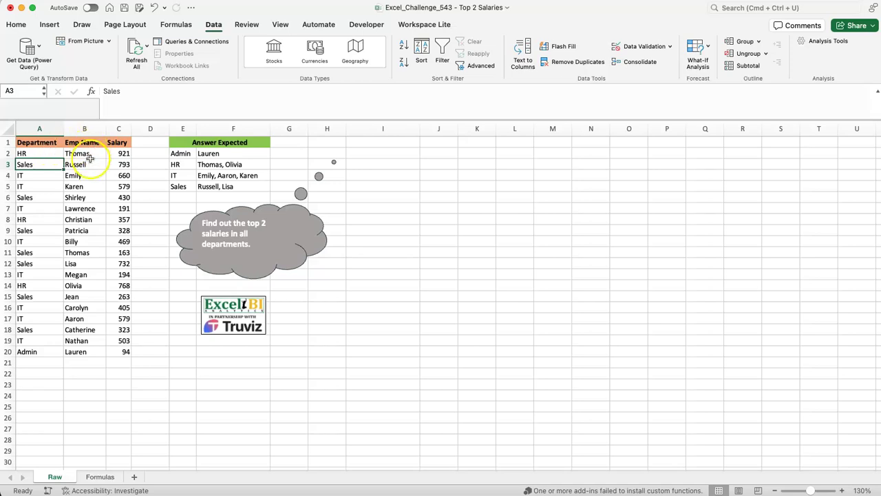
{"action": "left_click", "coordinate": [42, 154]}
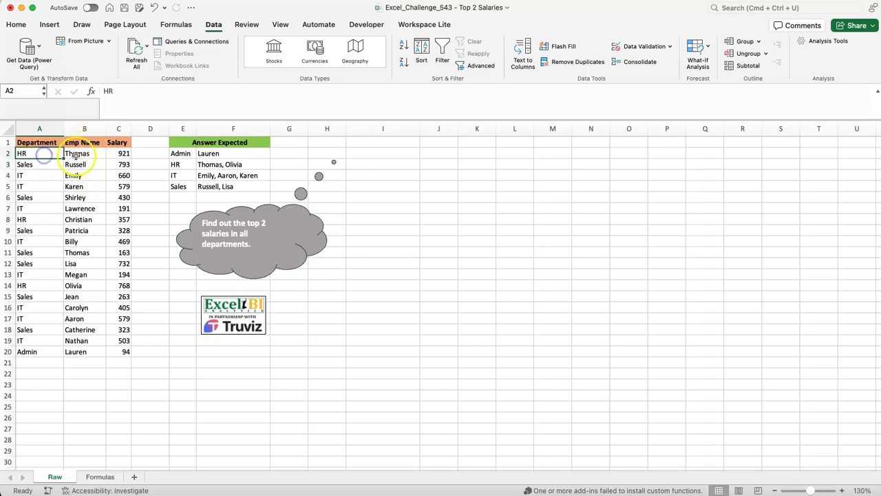
{"action": "left_click", "coordinate": [122, 154]}
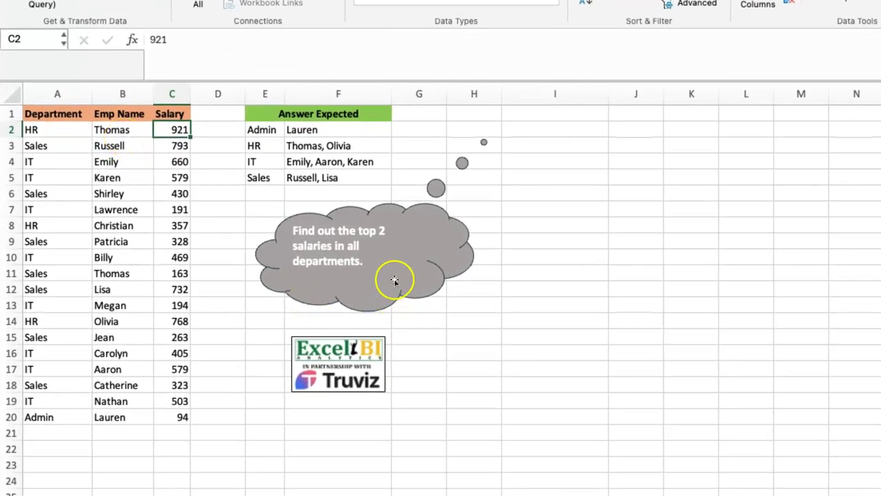
{"action": "left_click", "coordinate": [395, 280]}
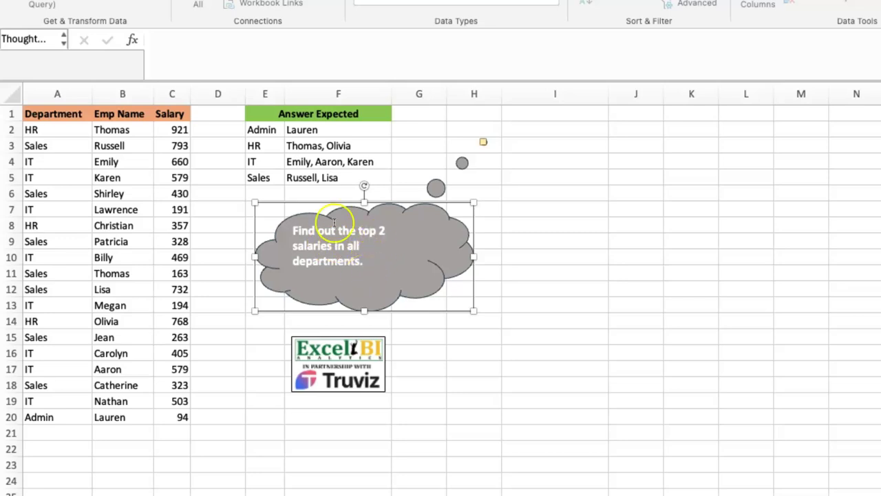
{"action": "left_click", "coordinate": [268, 130]}
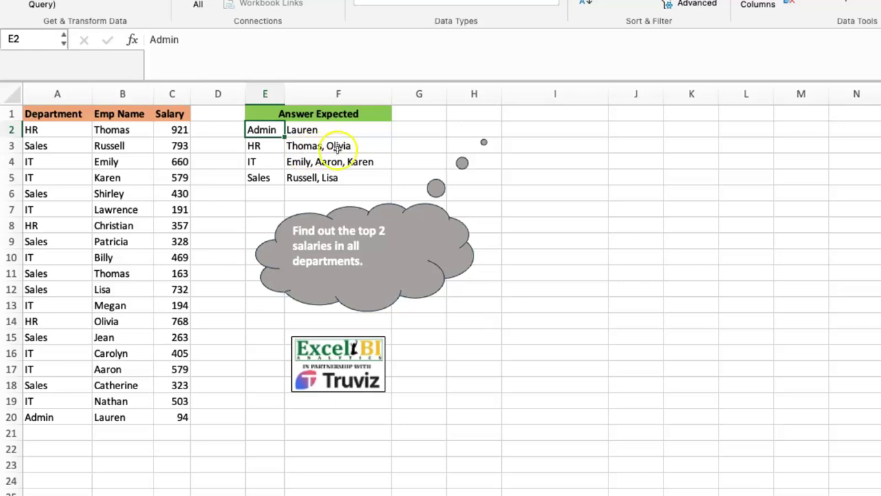
{"action": "left_click", "coordinate": [324, 161]}
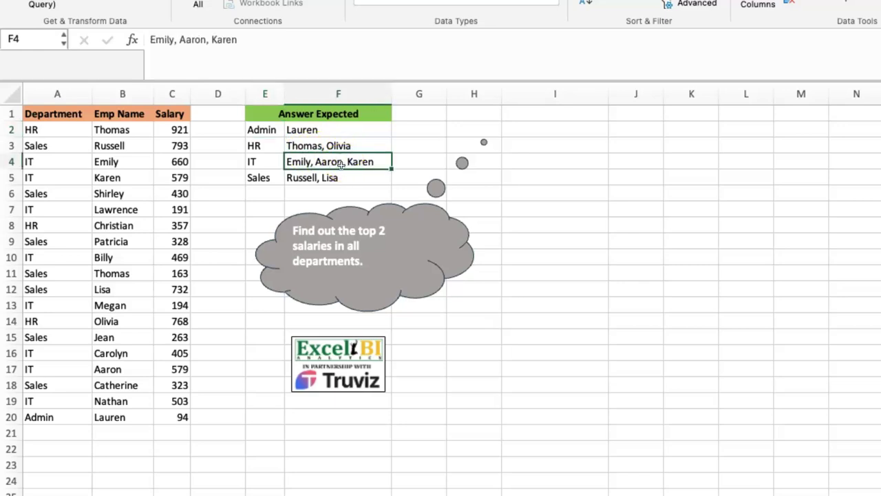
{"action": "left_click", "coordinate": [318, 147]}
- Filter the employee table to the HR department and select its two highest salaries
{"action": "left_click", "coordinate": [54, 130]}
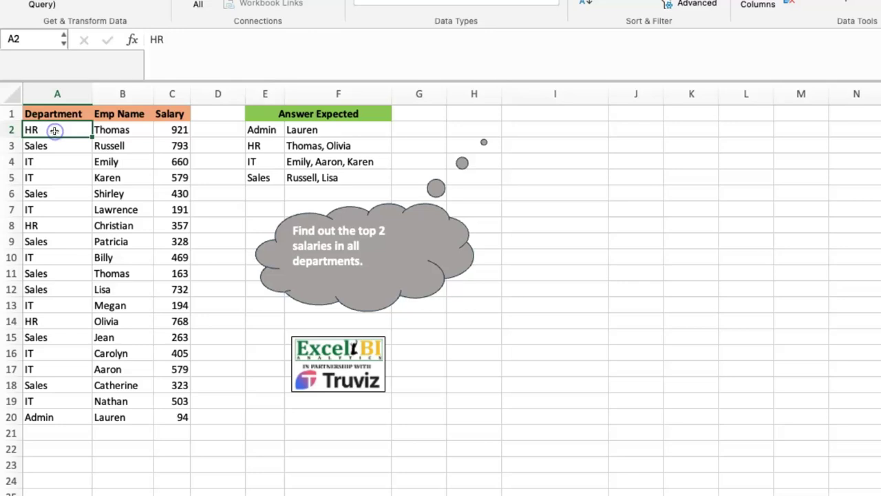
{"action": "key", "text": "super+shift+f"}
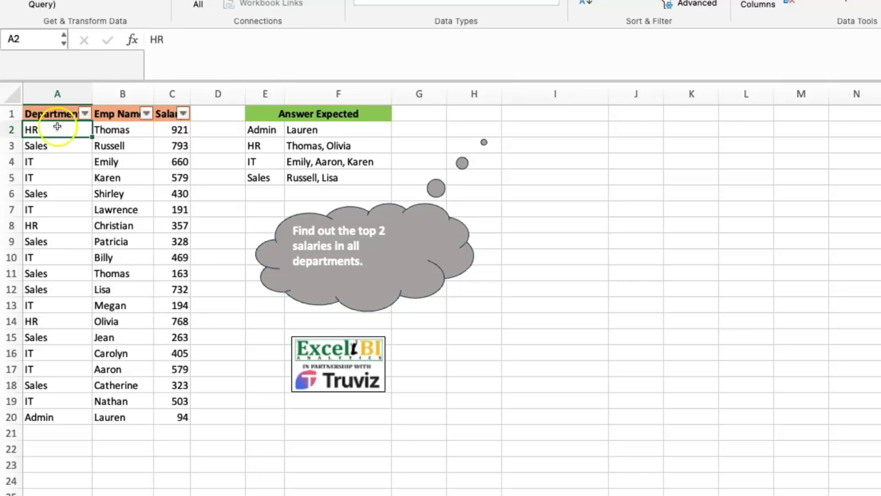
{"action": "left_click", "coordinate": [84, 114]}
{"action": "type", "text": "hr"}
{"action": "left_click", "coordinate": [50, 152]}
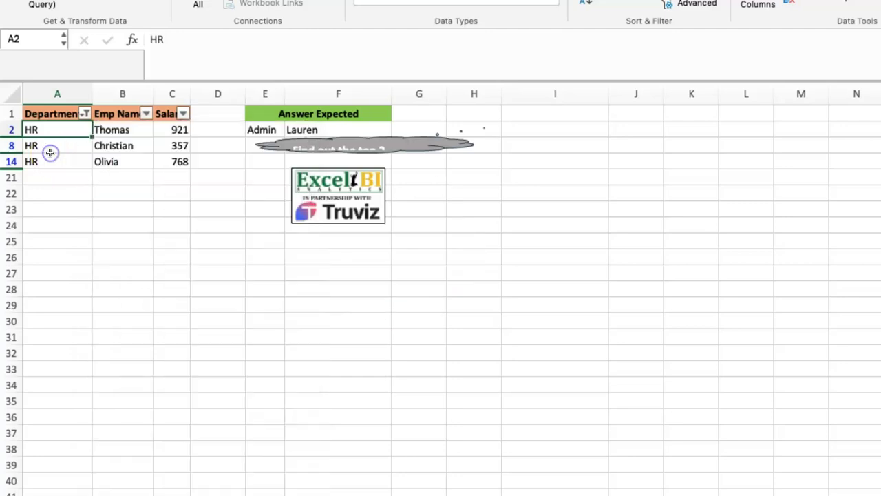
{"action": "left_click", "coordinate": [177, 130]}
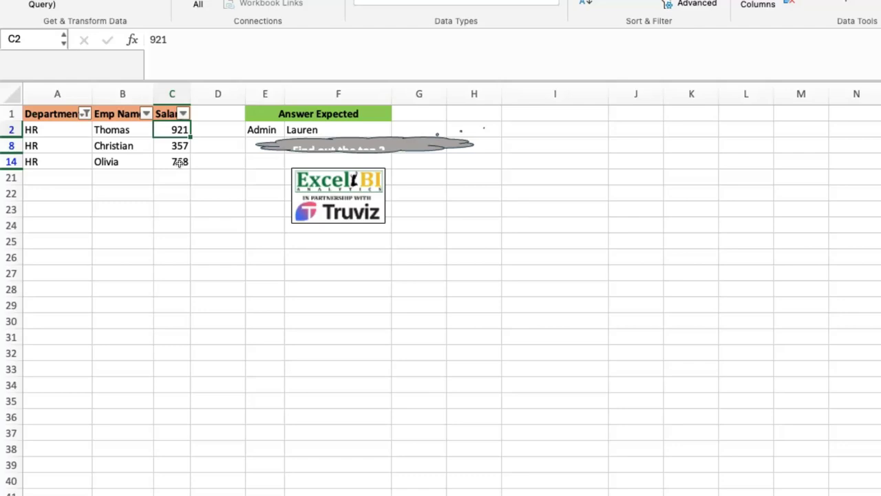
{"action": "left_click", "coordinate": [179, 162], "text": "super"}
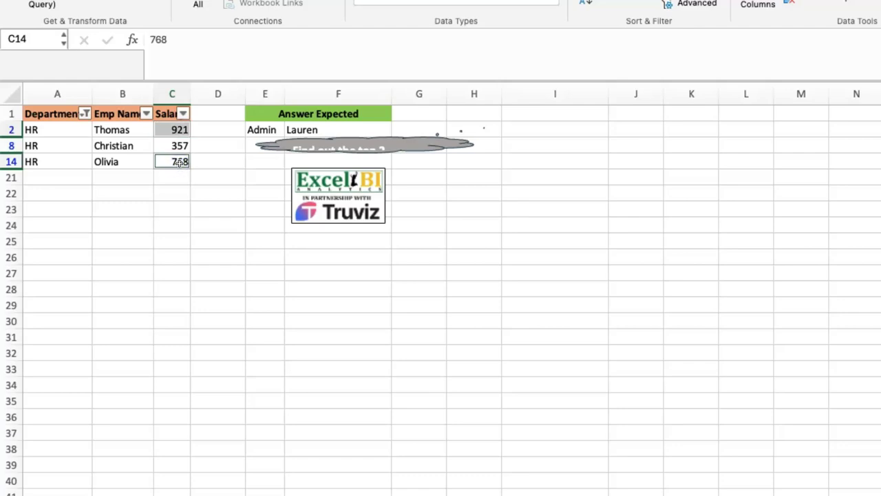
- Remove the filter from the employee table and check the HR row of the expected answer
{"action": "key", "text": "super+shift+f"}
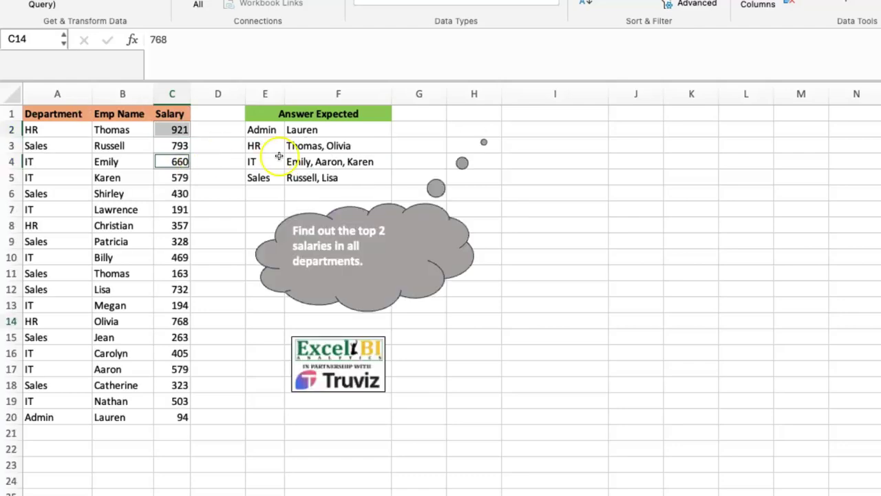
{"action": "left_click", "coordinate": [264, 147]}
{"action": "left_click", "coordinate": [321, 146]}
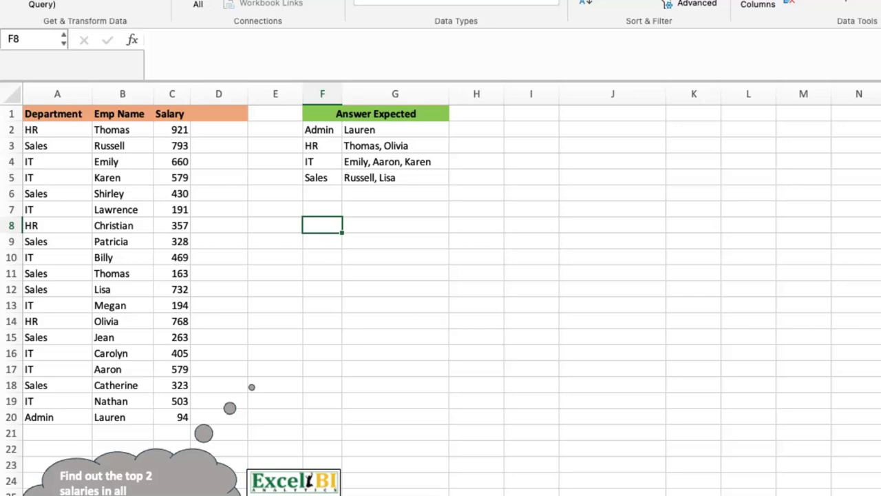
- Compare the Department column with the unique departments and the combined employee names in the expected answer
{"action": "left_click", "coordinate": [54, 122]}
{"action": "left_click", "coordinate": [59, 130]}
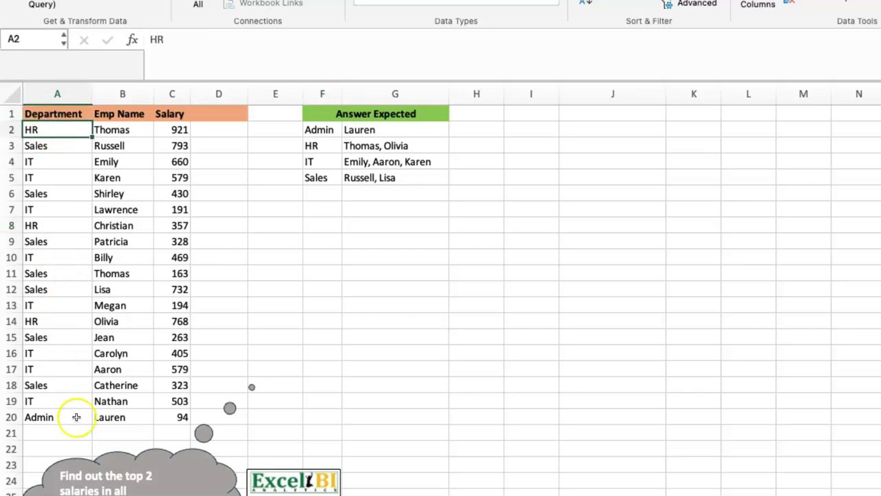
{"action": "left_click_drag", "start_coordinate": [325, 130], "coordinate": [332, 182]}
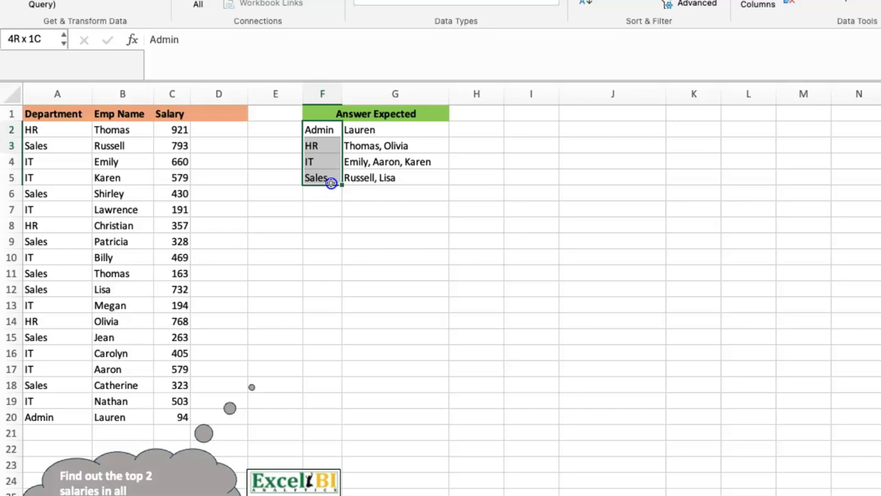
{"action": "left_click", "coordinate": [320, 130]}
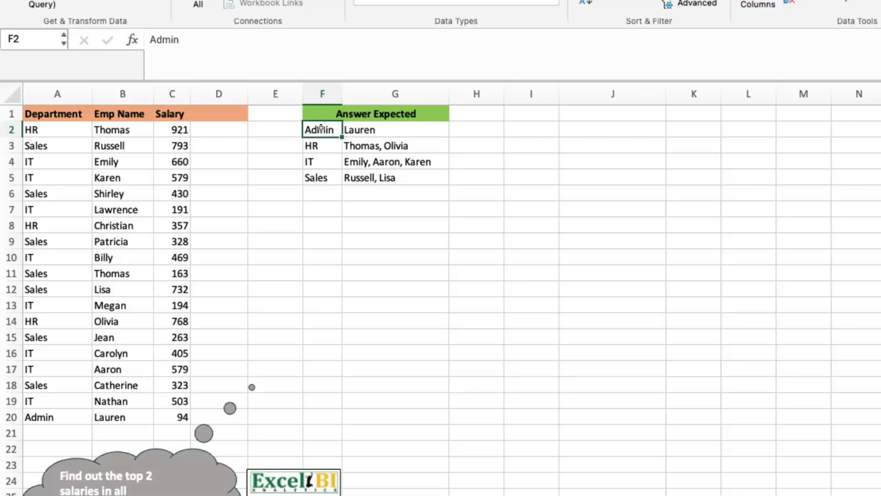
{"action": "left_click", "coordinate": [400, 133]}
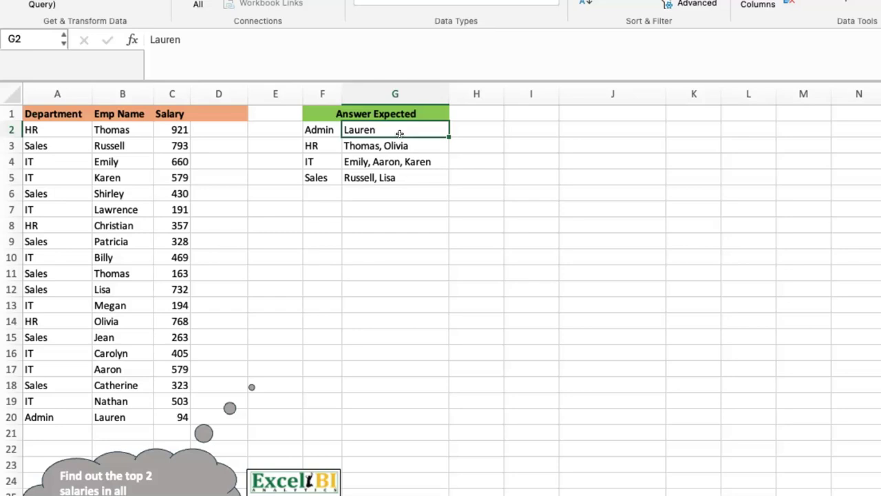
{"action": "left_click_drag", "start_coordinate": [324, 130], "coordinate": [327, 173]}
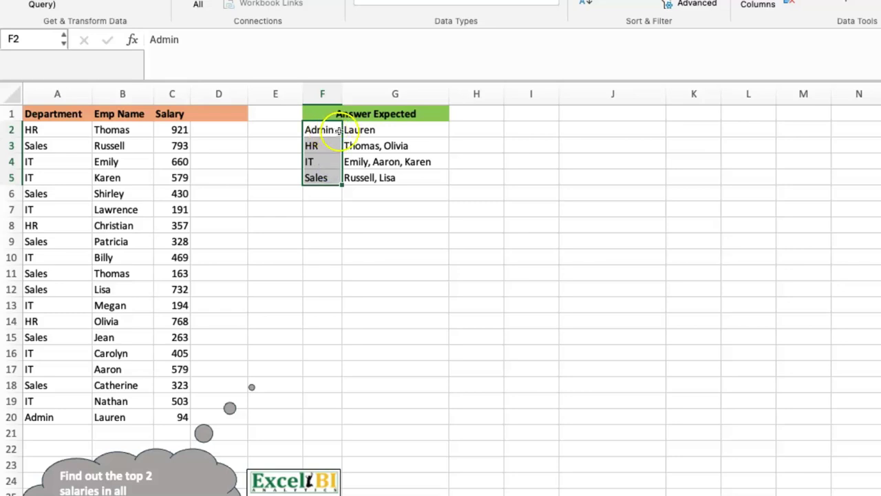
{"action": "left_click_drag", "start_coordinate": [386, 131], "coordinate": [398, 176]}
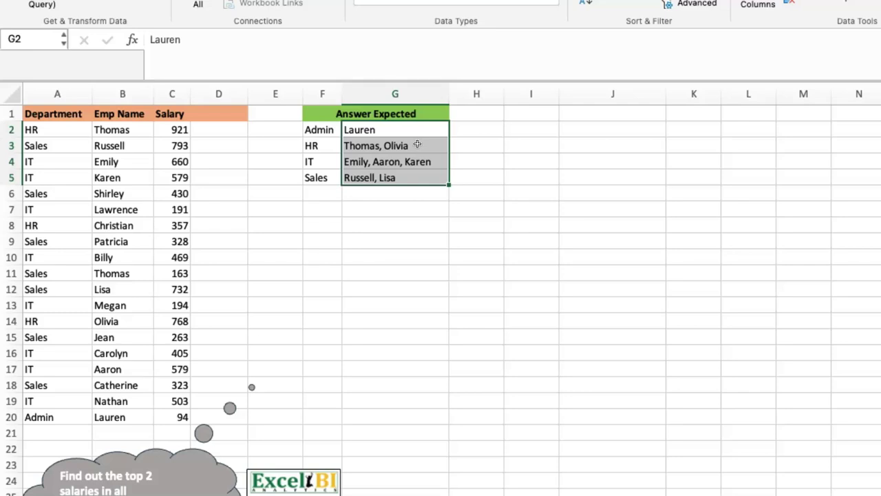
- Start a GROUPBY formula in F8 with the departments in A2:A20 as row fields
{"action": "left_click", "coordinate": [329, 227]}
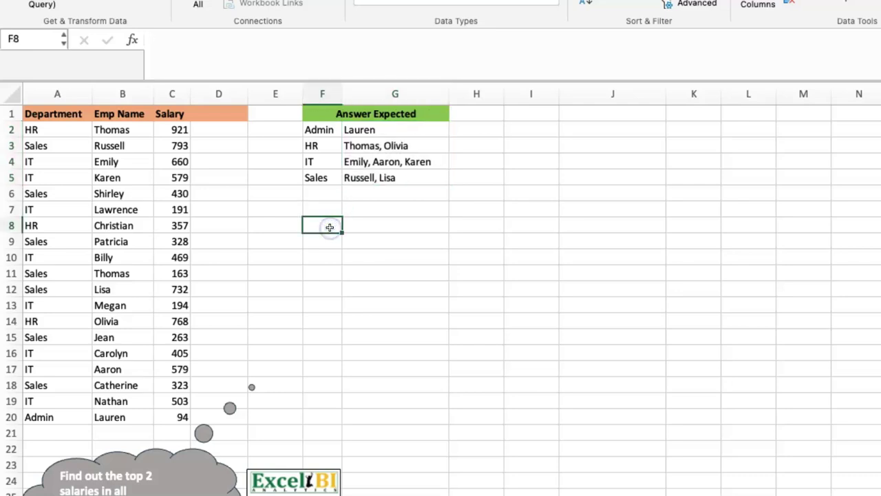
{"action": "type", "text": "=grou"}
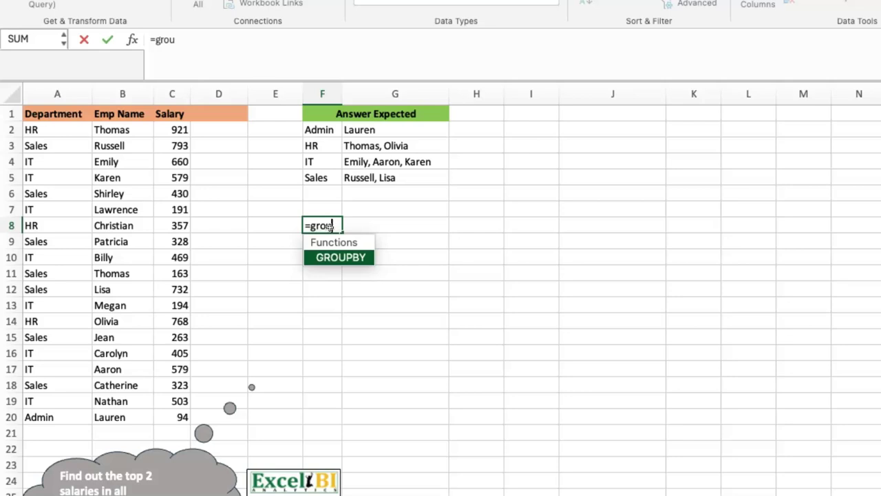
{"action": "key", "text": "Tab"}
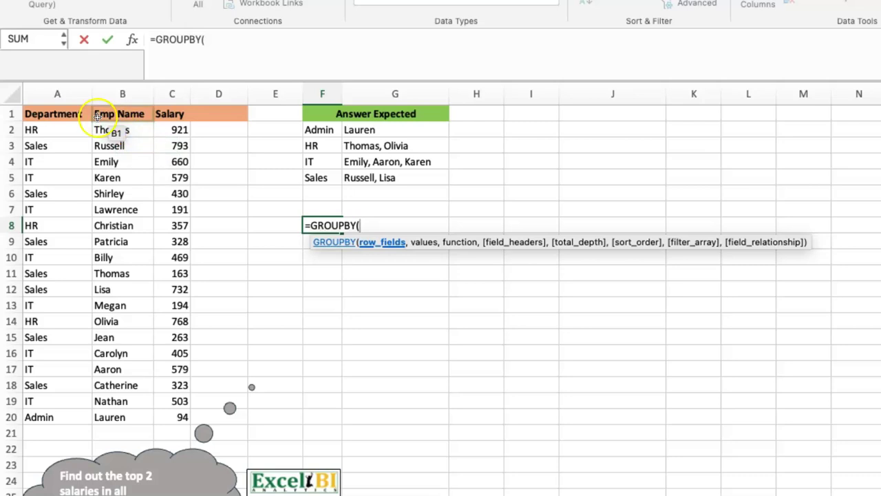
{"action": "left_click", "coordinate": [74, 127]}
{"action": "key", "text": "ctrl+shift+Down"}
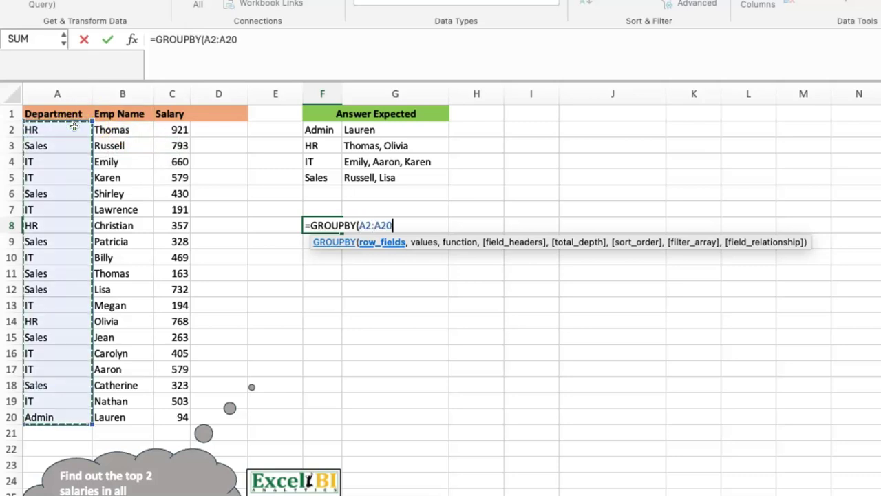
{"action": "type", "text": ","}
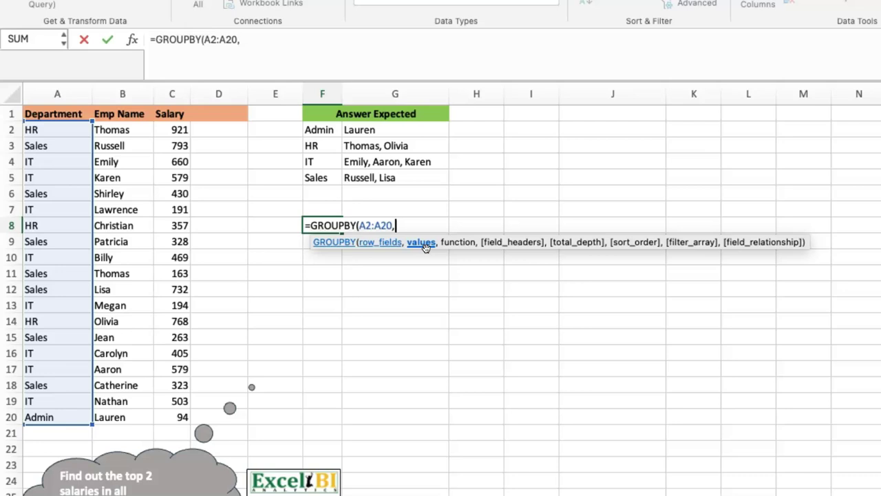
- Complete the GROUPBY formula with the employee names in B2:B20 as values and ARRAYTOTEXT as the function
{"action": "left_click", "coordinate": [556, 72]}
{"action": "left_click", "coordinate": [131, 129]}
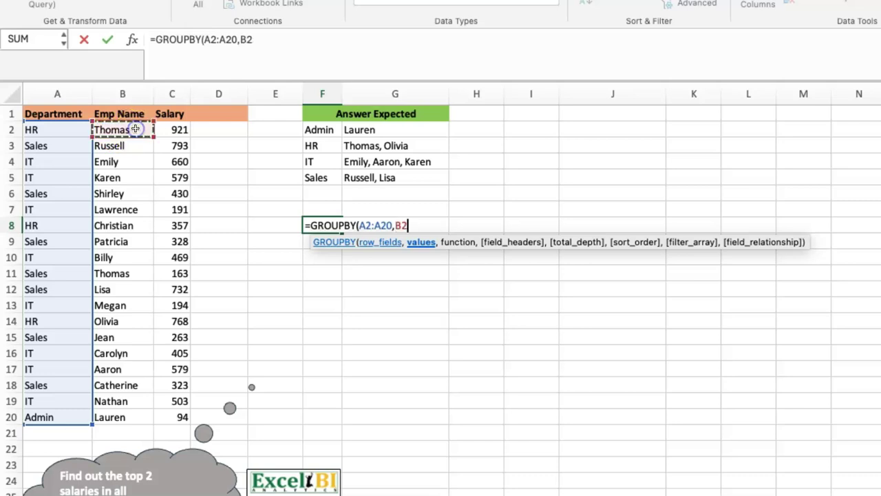
{"action": "key", "text": "ctrl+shift+Down"}
{"action": "type", "text": ","}
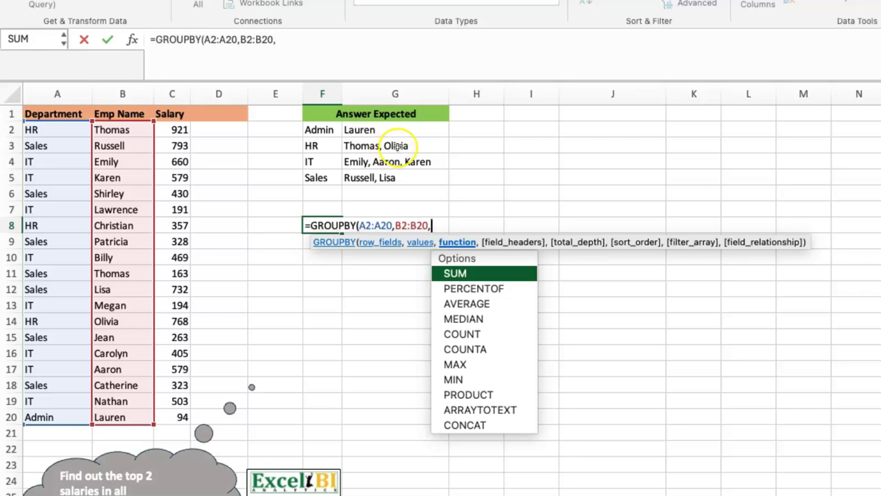
{"action": "double_click", "coordinate": [491, 410]}
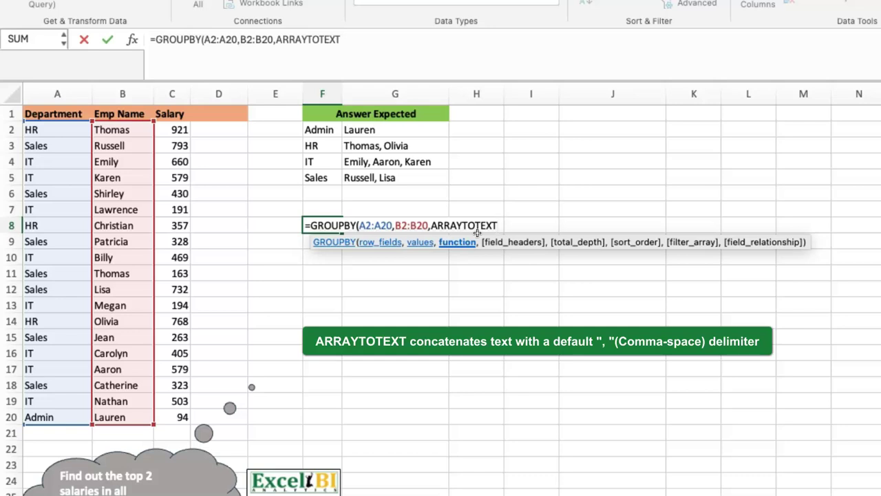
{"action": "type", "text": ")"}
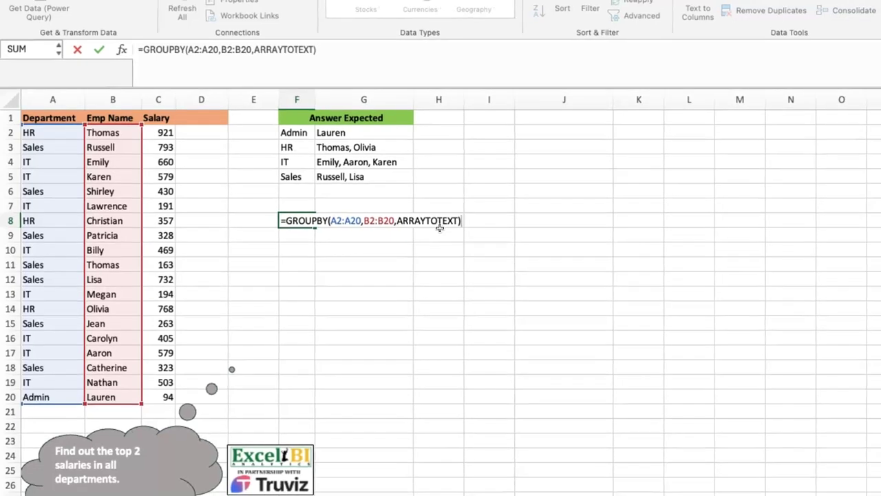
{"action": "key", "text": "Return"}
- Extend the GROUPBY formula in F8 with 0 for field headers and 0 for total depth to drop the total row
{"action": "key", "text": "Up"}
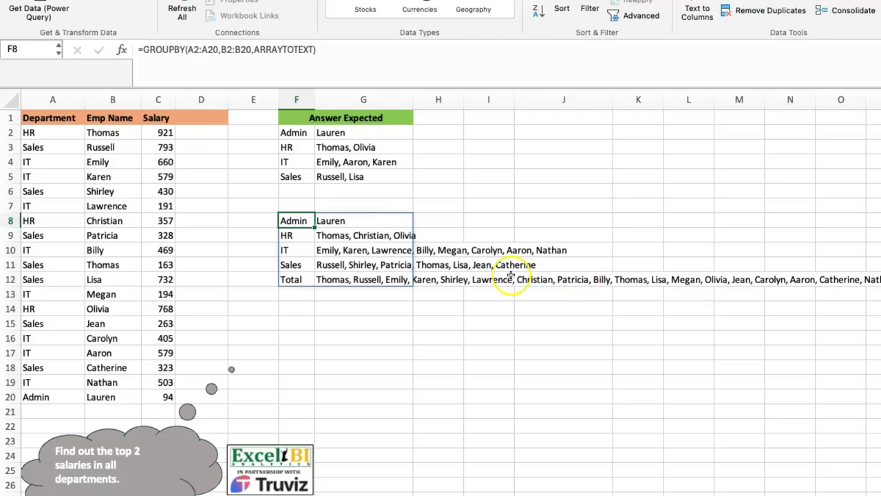
{"action": "left_click", "coordinate": [341, 46]}
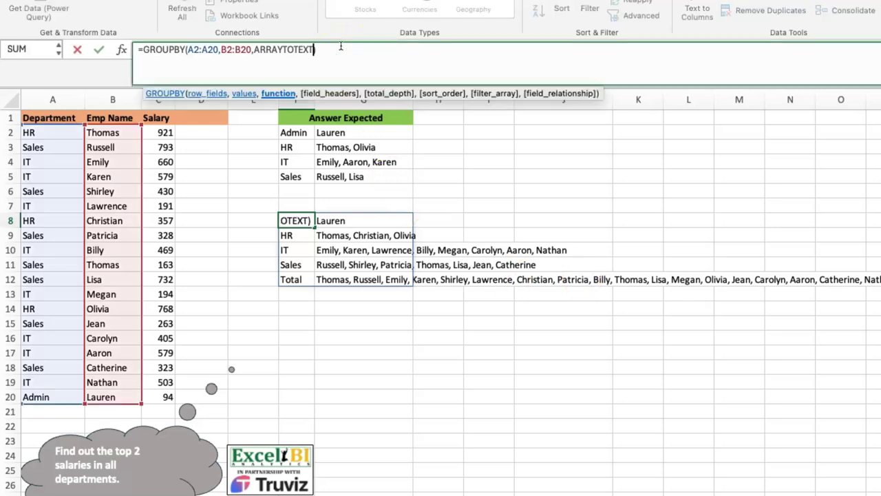
{"action": "type", "text": ","}
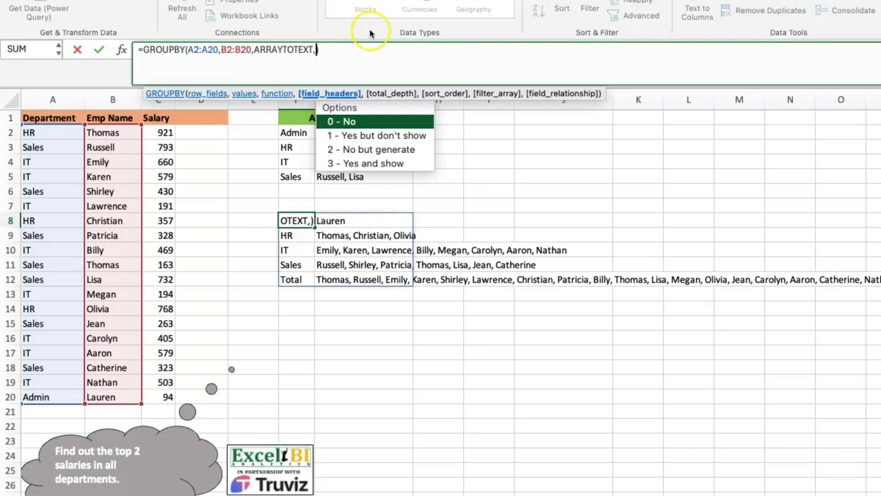
{"action": "type", "text": "0,"}
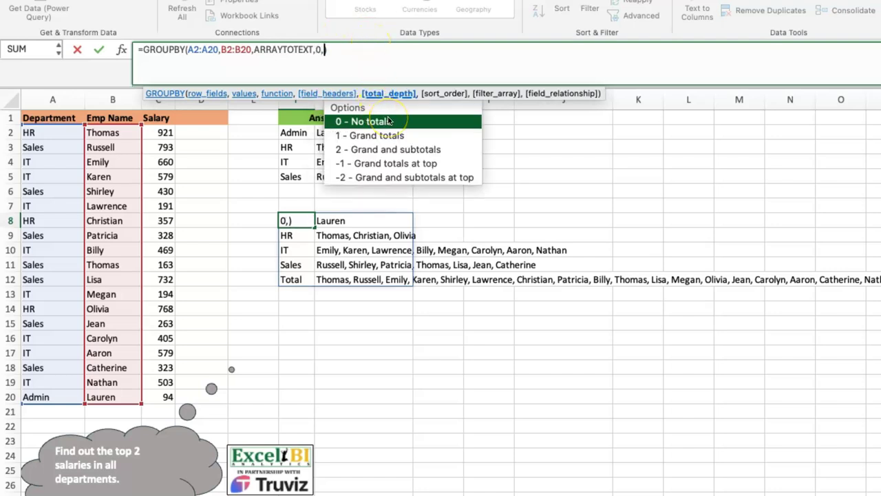
{"action": "type", "text": "0"}
{"action": "key", "text": "Return"}
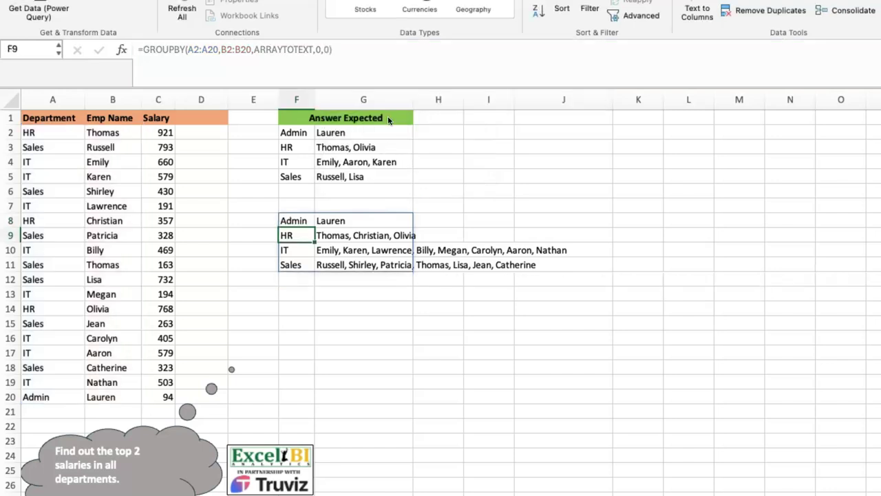
- Check the grouped employee names for each department in the formula output against the expected answer
{"action": "key", "text": "Up"}
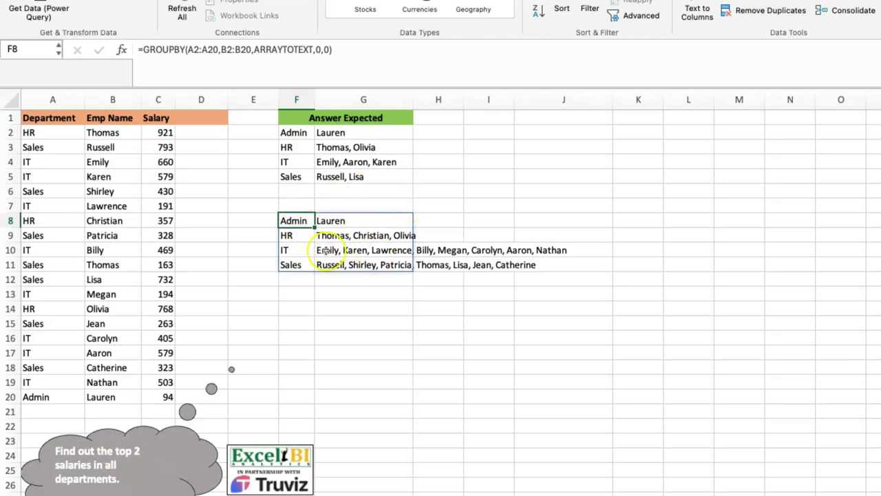
{"action": "left_click", "coordinate": [303, 236]}
{"action": "left_click", "coordinate": [303, 250]}
{"action": "left_click", "coordinate": [294, 265]}
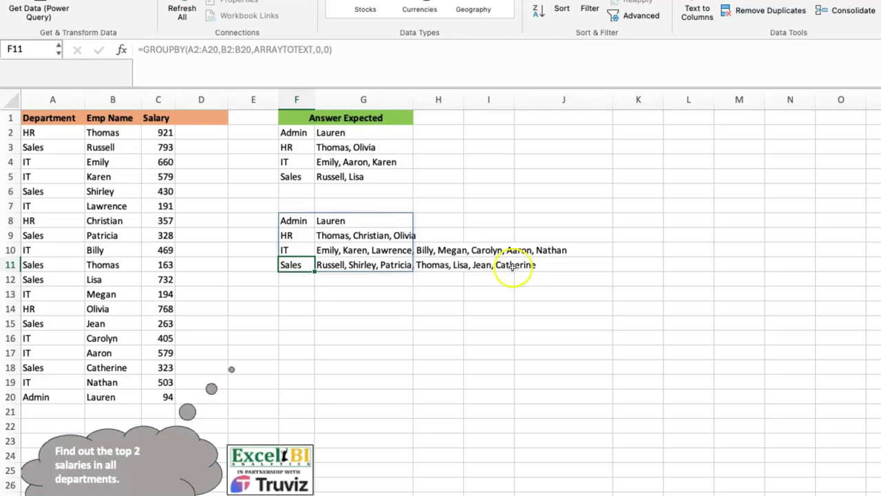
{"action": "left_click", "coordinate": [303, 234]}
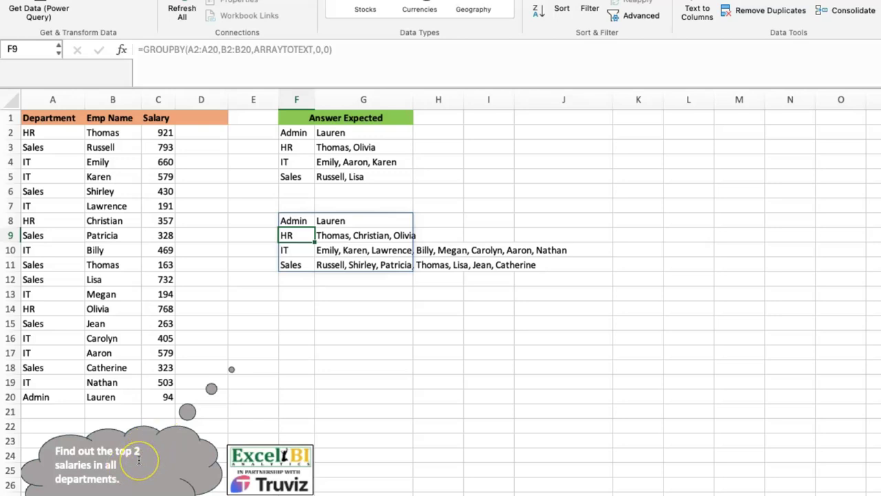
{"action": "left_click", "coordinate": [307, 220]}
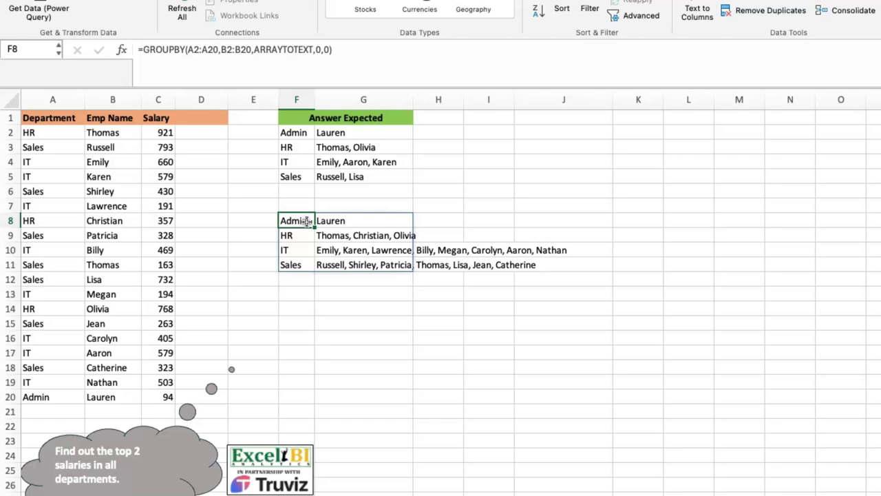
{"action": "left_click", "coordinate": [360, 50]}
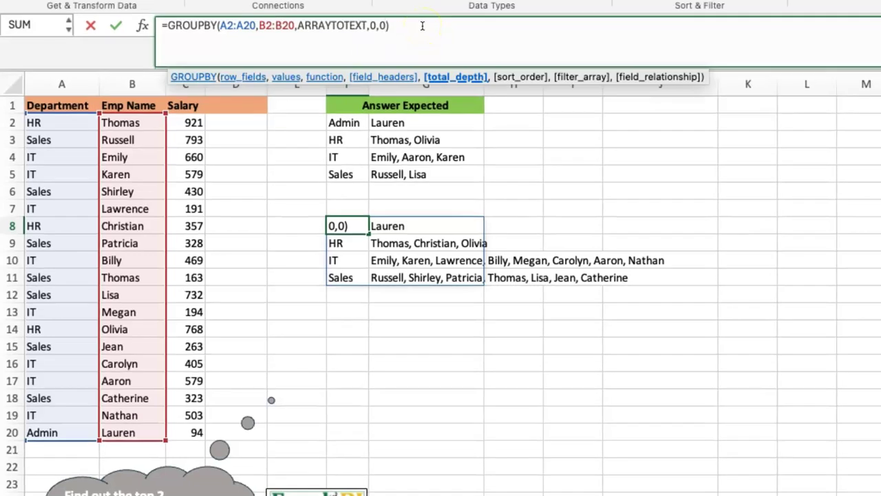
{"action": "type", "text": ","}
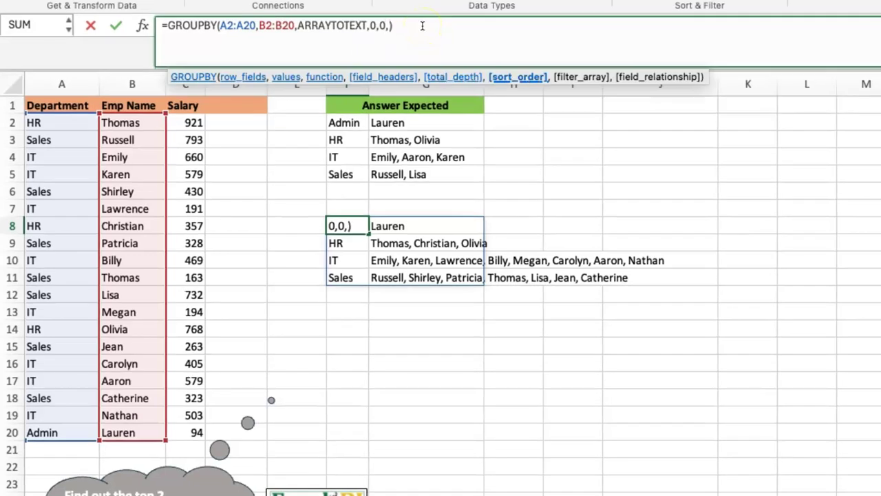
{"action": "type", "text": ","}
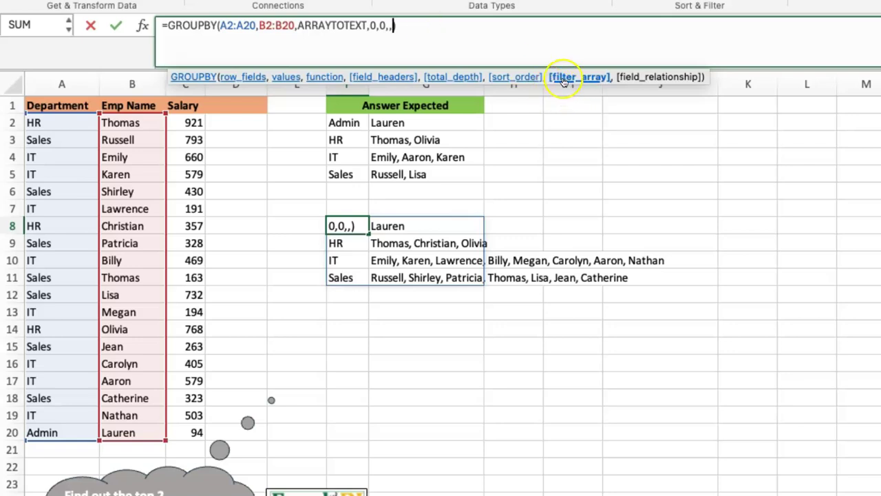
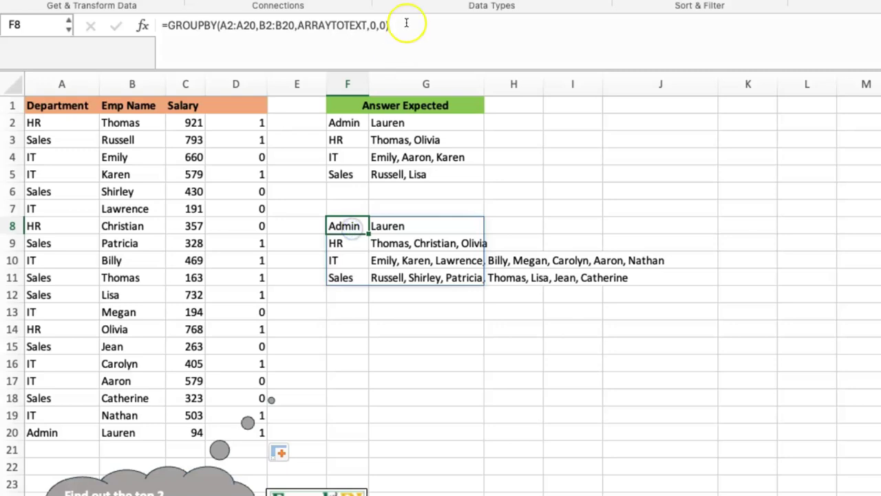
- Extend the GROUPBY formula in F8 with an empty sort order and the flags in D2:D20 as filter array
{"action": "left_click", "coordinate": [389, 26]}
{"action": "type", "text": ",,"}
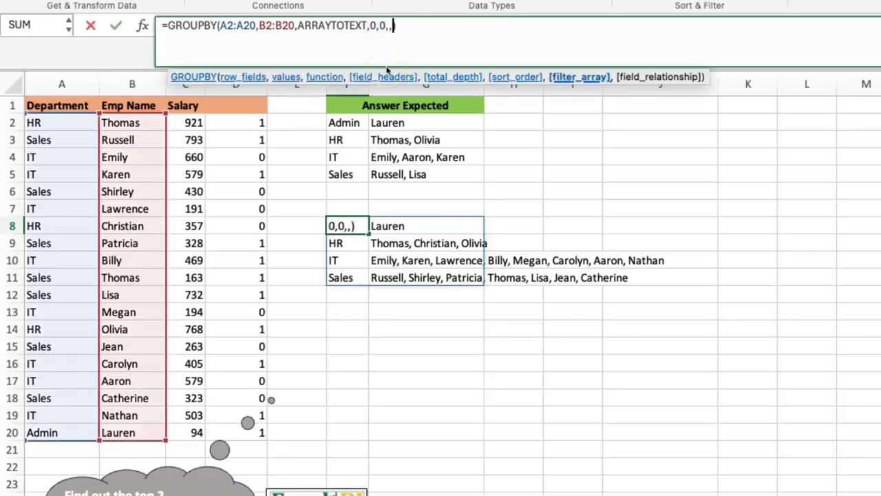
{"action": "left_click_drag", "start_coordinate": [256, 122], "coordinate": [261, 431]}
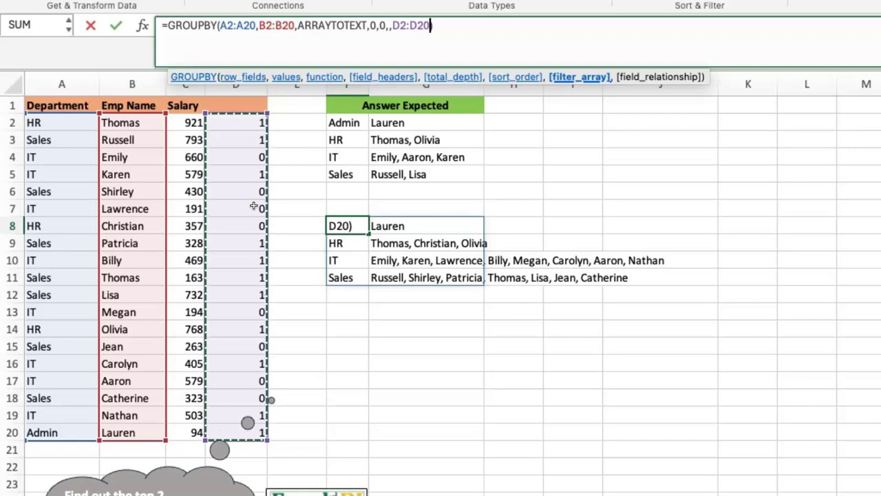
{"action": "key", "text": "Return"}
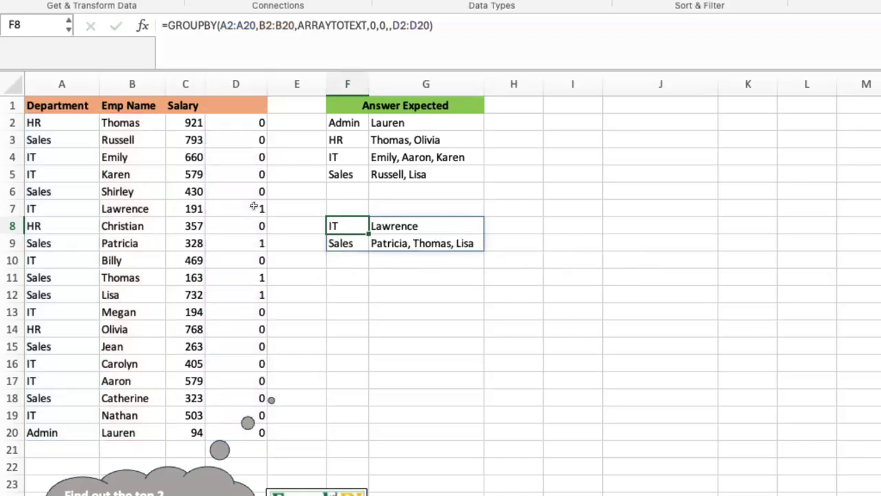
- Recalculate the sheet repeatedly and compare the GROUPBY output with the random 0/1 flags in column D
{"action": "left_click", "coordinate": [356, 228]}
{"action": "key", "text": "F9"}
{"action": "key", "text": "F9"}
{"action": "key", "text": "F9"}
{"action": "key", "text": "F9"}
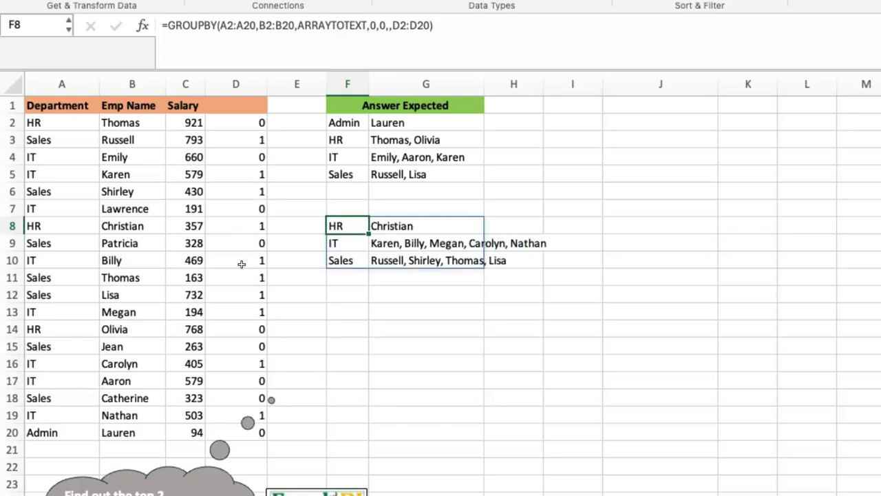
{"action": "key", "text": "F9"}
{"action": "key", "text": "F9"}
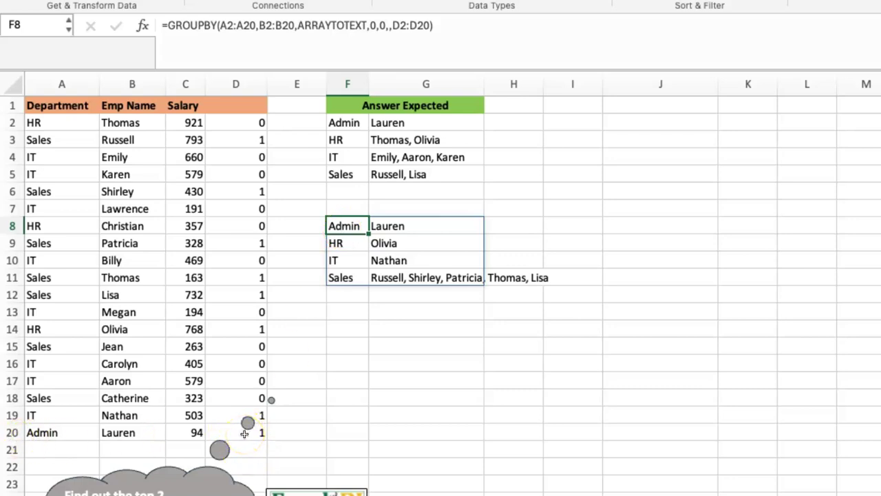
{"action": "key", "text": "F9"}
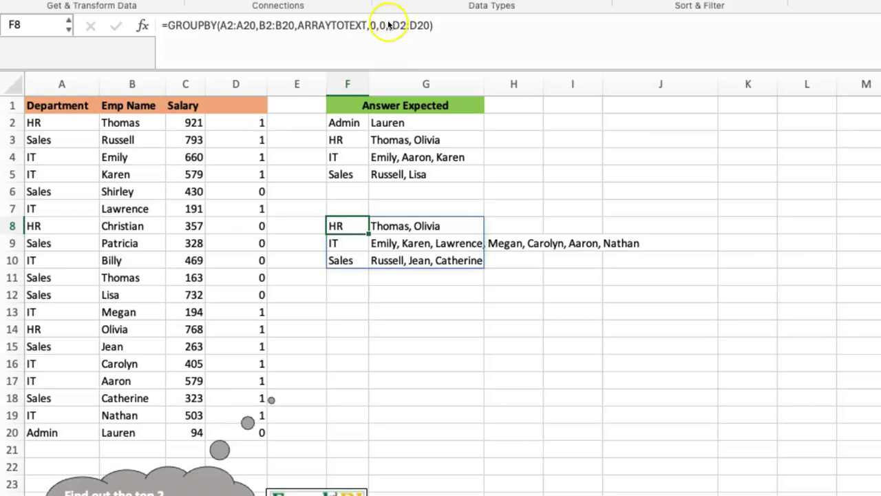
- Remove the D2:D20 filter array and empty sort order from the GROUPBY formula in F8, ending it at the total depth 0
{"action": "left_click", "coordinate": [356, 244]}
{"action": "left_click", "coordinate": [353, 225]}
{"action": "left_click_drag", "start_coordinate": [393, 25], "coordinate": [430, 28]}
{"action": "key", "text": "BackSpace"}
{"action": "key", "text": "BackSpace"}
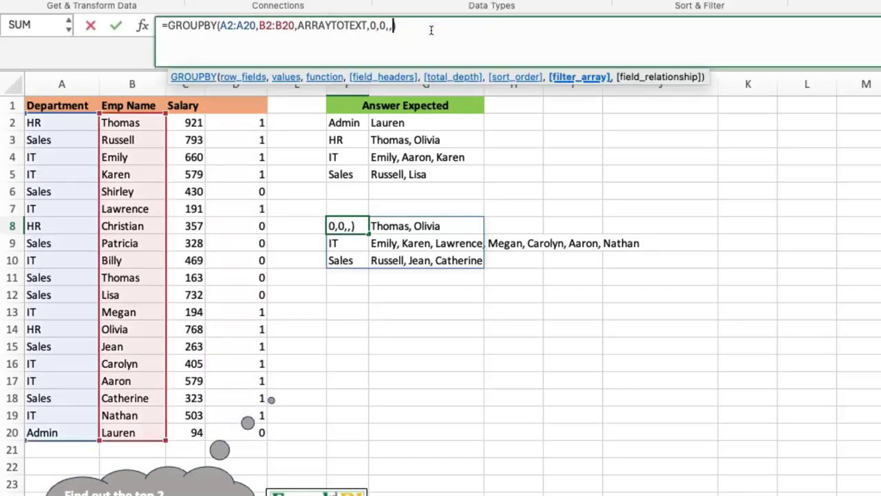
{"action": "key", "text": "BackSpace"}
{"action": "key", "text": "BackSpace"}
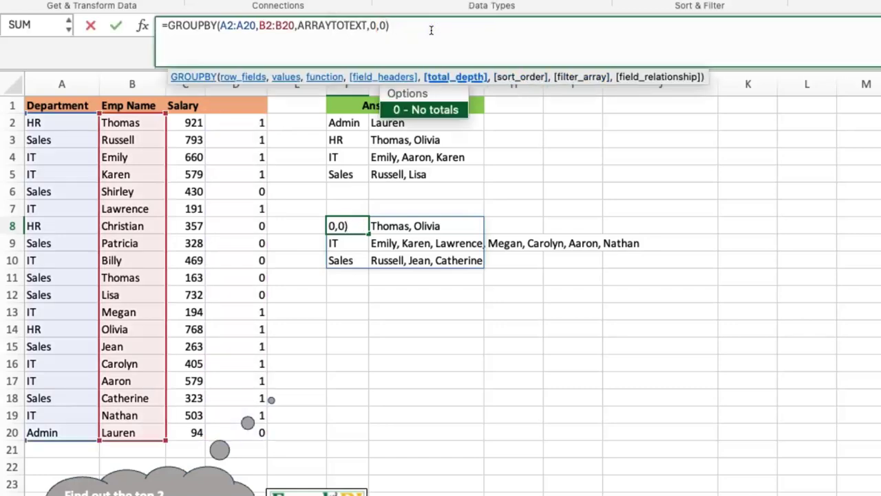
{"action": "key", "text": "Return"}
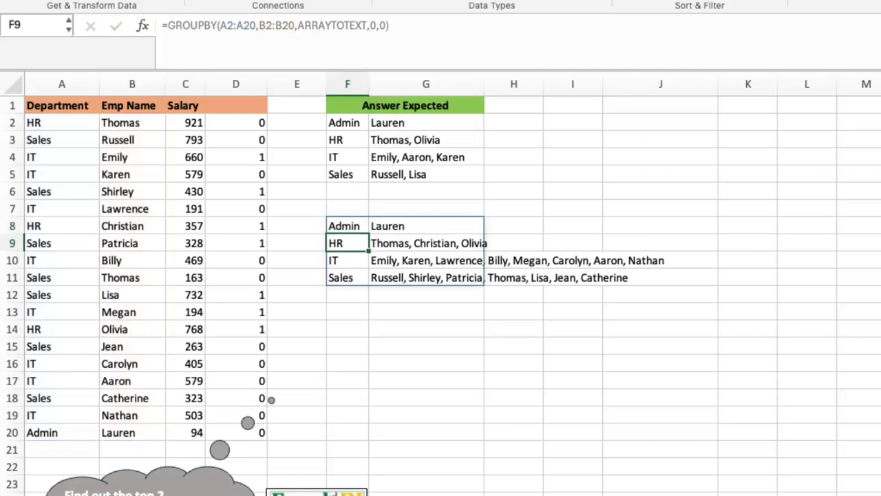
- Clear the random flag formulas from D2:D20
{"action": "left_click", "coordinate": [245, 123]}
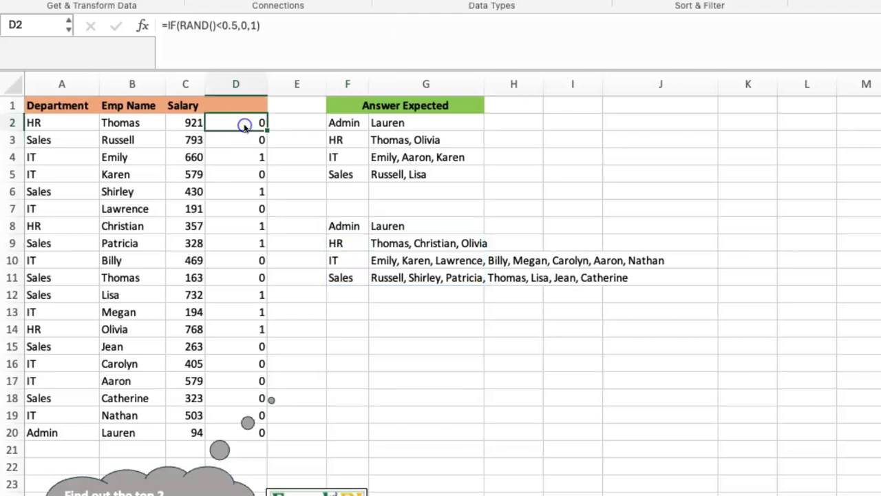
{"action": "key", "text": "ctrl+shift+Down"}
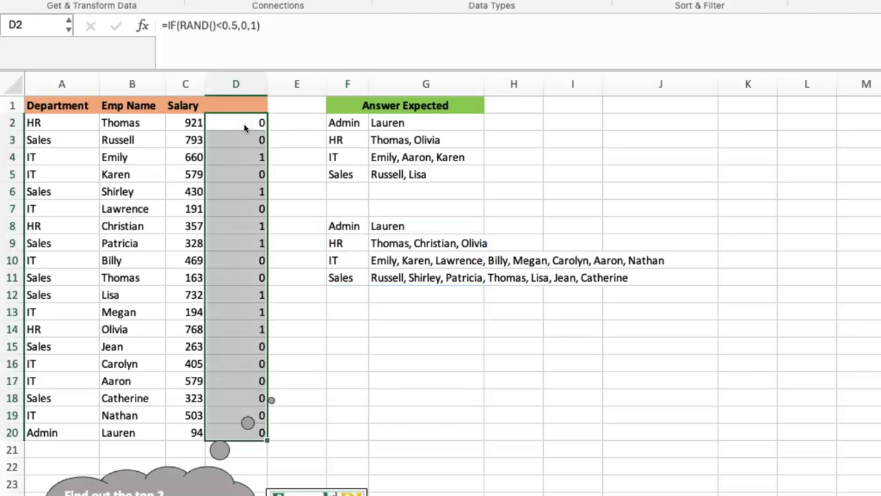
{"action": "key", "text": "Delete"}
{"action": "key", "text": "Left"}
{"action": "key", "text": "Right"}
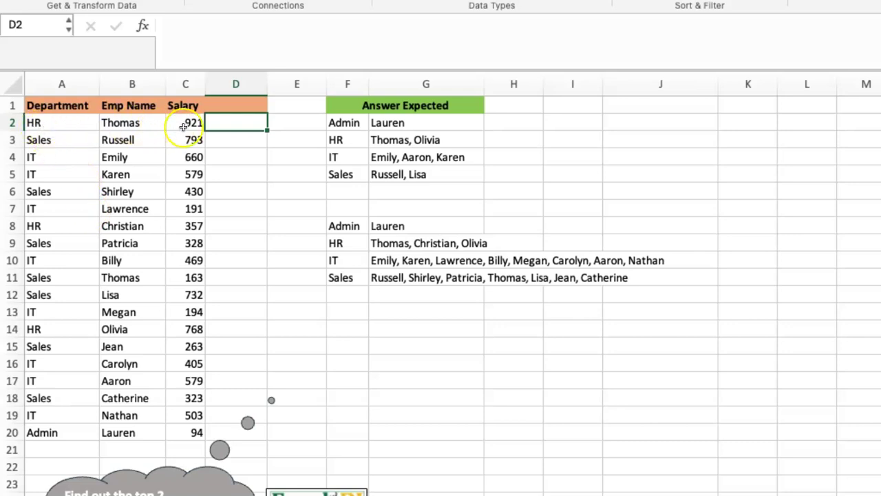
- Try the flags 1 and 0 in D2 for the first employee row and clear the cell
{"action": "left_click_drag", "start_coordinate": [50, 125], "coordinate": [186, 125]}
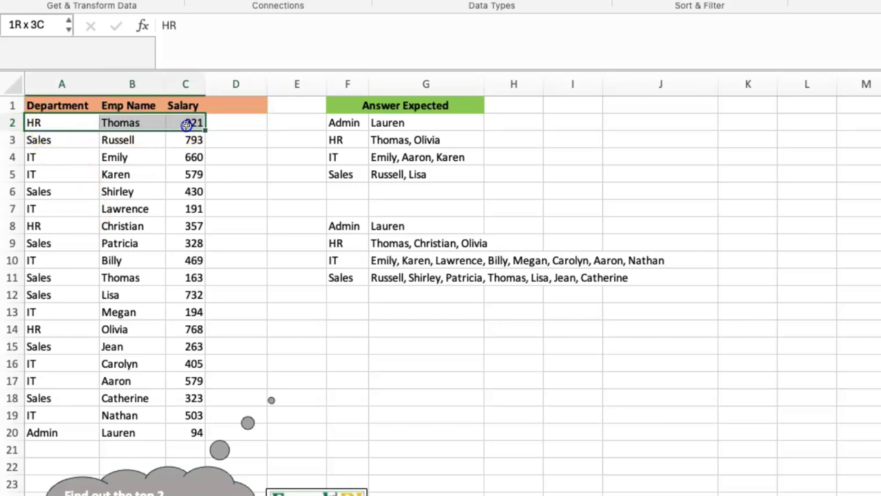
{"action": "left_click", "coordinate": [132, 124]}
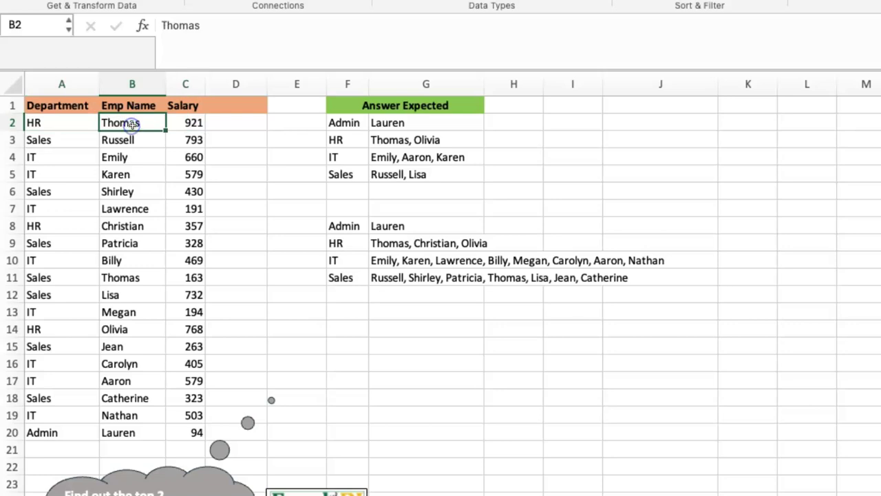
{"action": "left_click", "coordinate": [55, 123]}
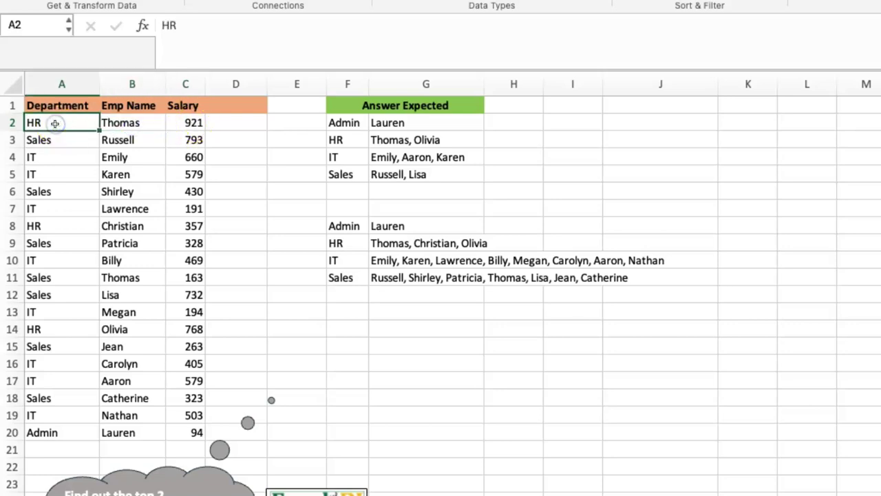
{"action": "left_click", "coordinate": [240, 121]}
{"action": "type", "text": "1"}
{"action": "key", "text": "Return"}
{"action": "left_click", "coordinate": [240, 122]}
{"action": "type", "text": "0"}
{"action": "key", "text": "Left"}
{"action": "left_click", "coordinate": [240, 123]}
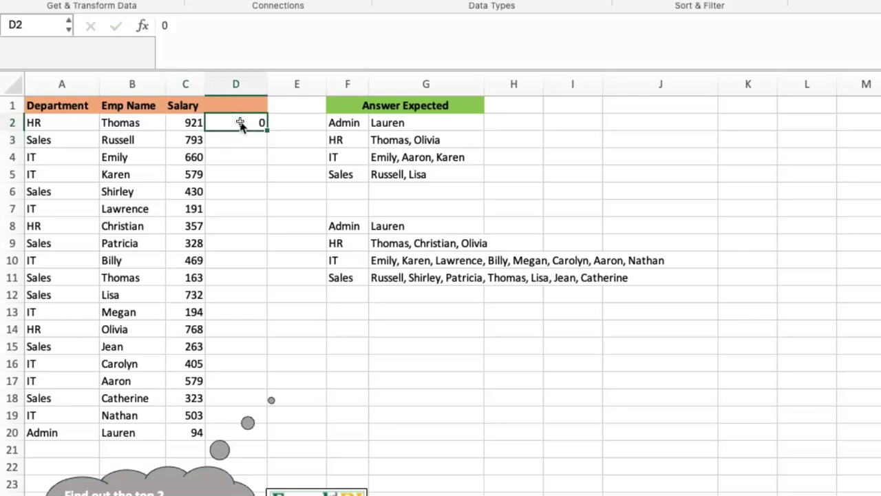
{"action": "key", "text": "Delete"}
- Examine the department, employee name and salary in row 3
{"action": "key", "text": "Left"}
{"action": "key", "text": "Down"}
{"action": "key", "text": "Left"}
{"action": "key", "text": "Left"}
{"action": "key", "text": "Right"}
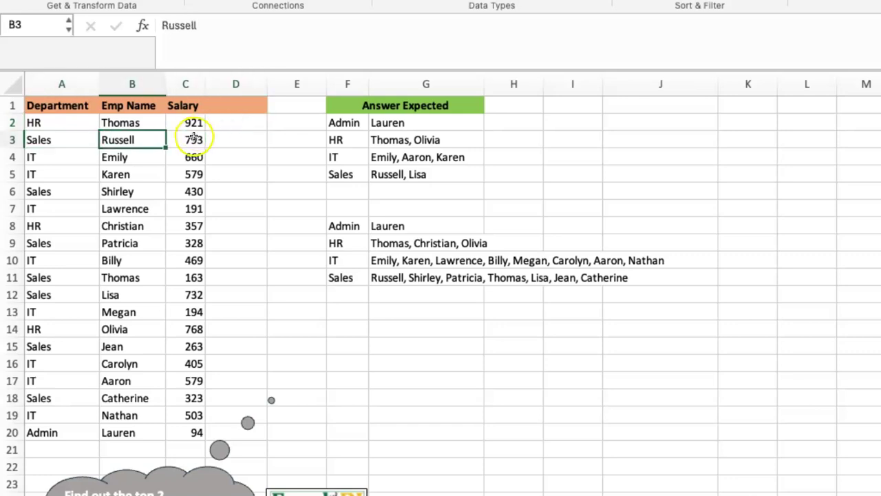
{"action": "left_click", "coordinate": [58, 140]}
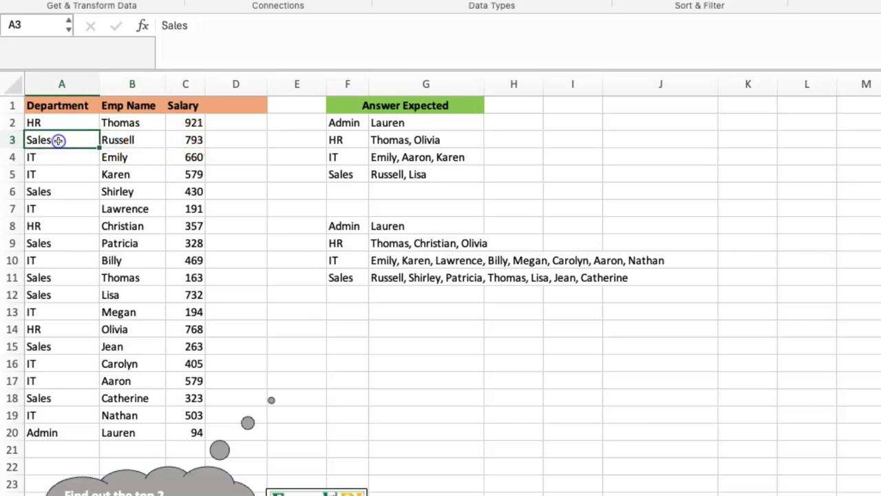
{"action": "left_click", "coordinate": [243, 140]}
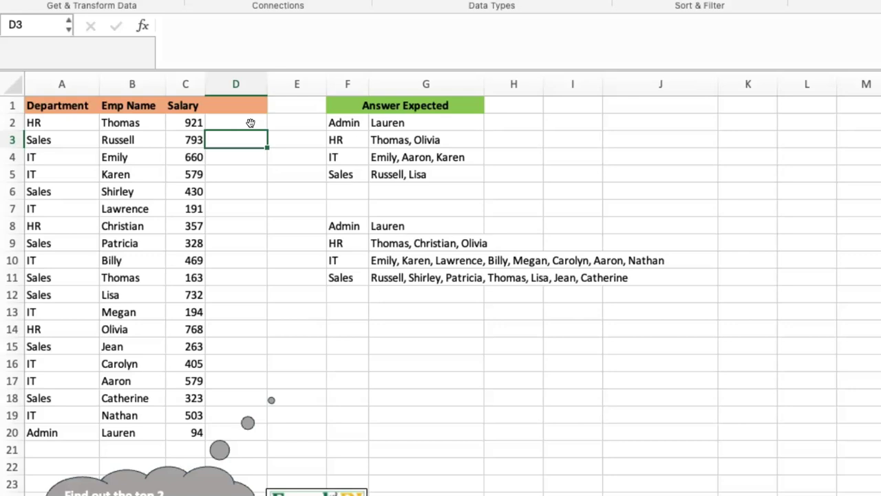
- Enter =($A$2:$A$20=A2) in D2 to compare every department with the one in A2
{"action": "left_click", "coordinate": [251, 123]}
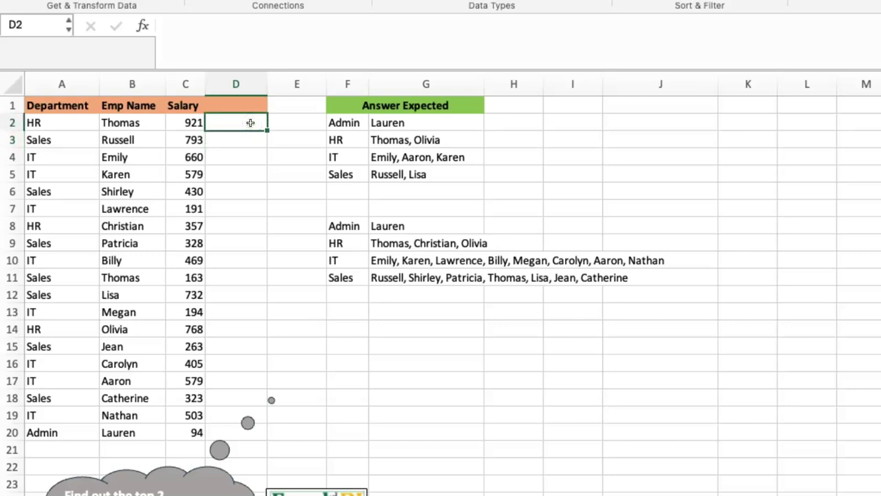
{"action": "type", "text": "="}
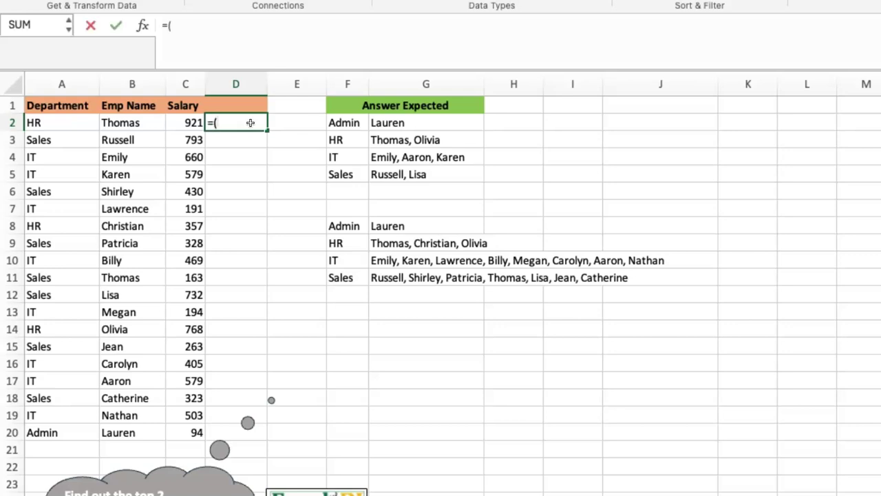
{"action": "left_click_drag", "start_coordinate": [194, 122], "coordinate": [194, 123]}
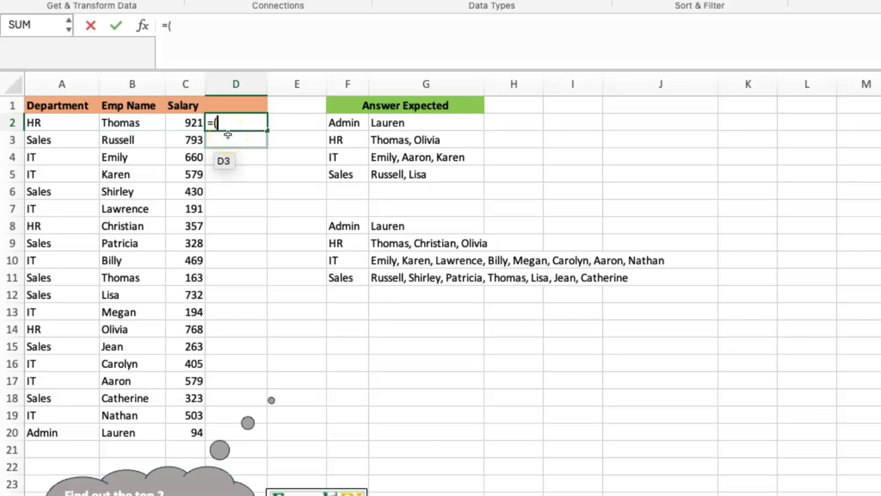
{"action": "left_click", "coordinate": [70, 118]}
{"action": "key", "text": "ctrl+shift+Down"}
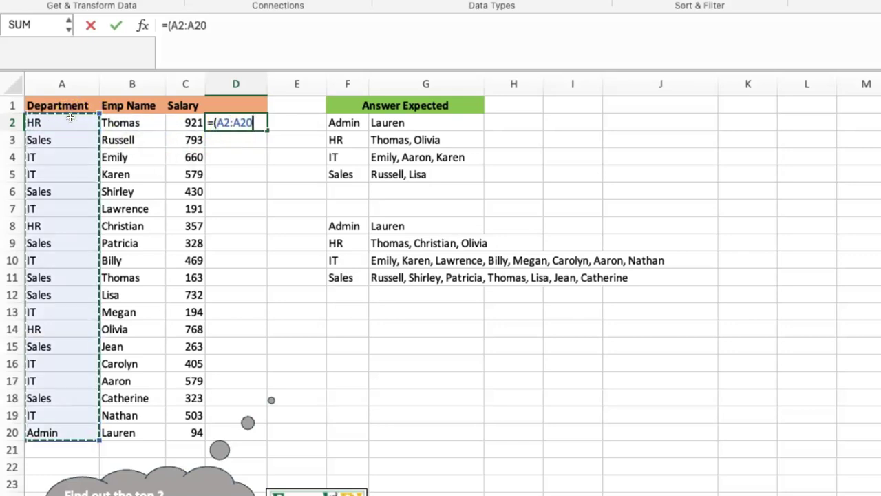
{"action": "key", "text": "F4"}
{"action": "type", "text": "="}
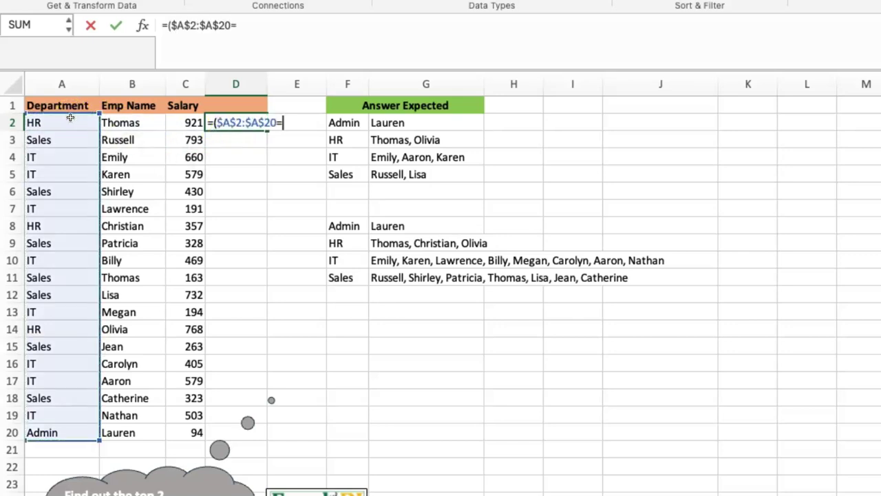
{"action": "left_click", "coordinate": [62, 123]}
{"action": "type", "text": ")"}
{"action": "key", "text": "Return"}
- Check which rows of D2:D20 match the department in A2
{"action": "left_click", "coordinate": [234, 123]}
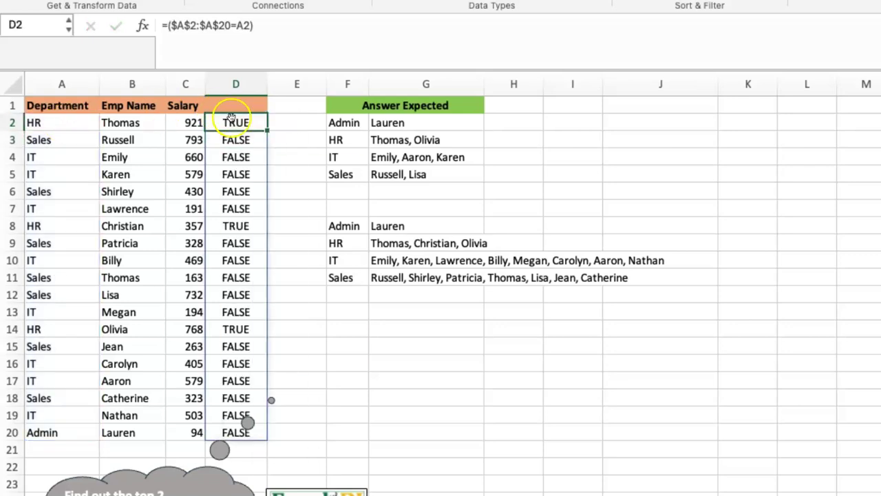
{"action": "left_click", "coordinate": [251, 123]}
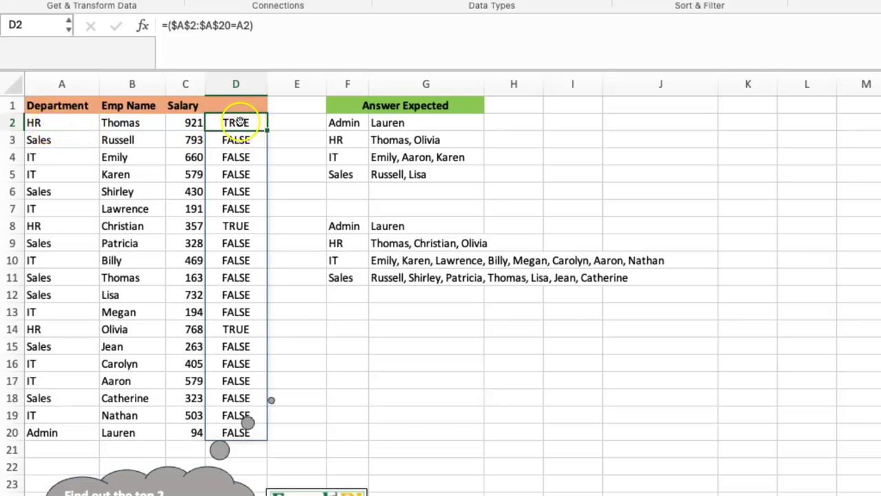
{"action": "left_click", "coordinate": [243, 224]}
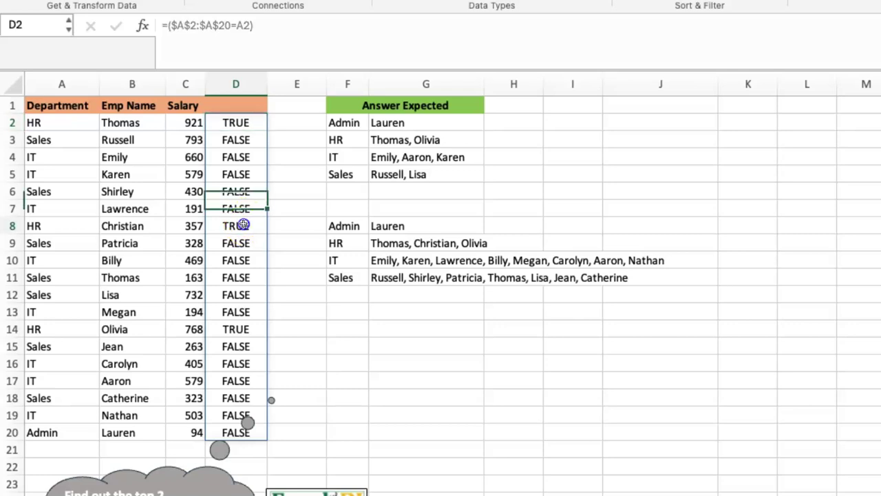
{"action": "left_click", "coordinate": [252, 328]}
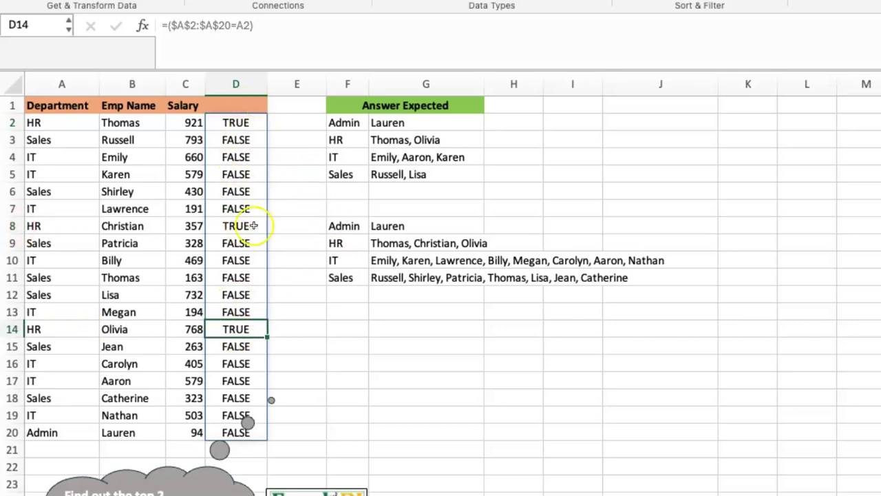
{"action": "left_click", "coordinate": [252, 122]}
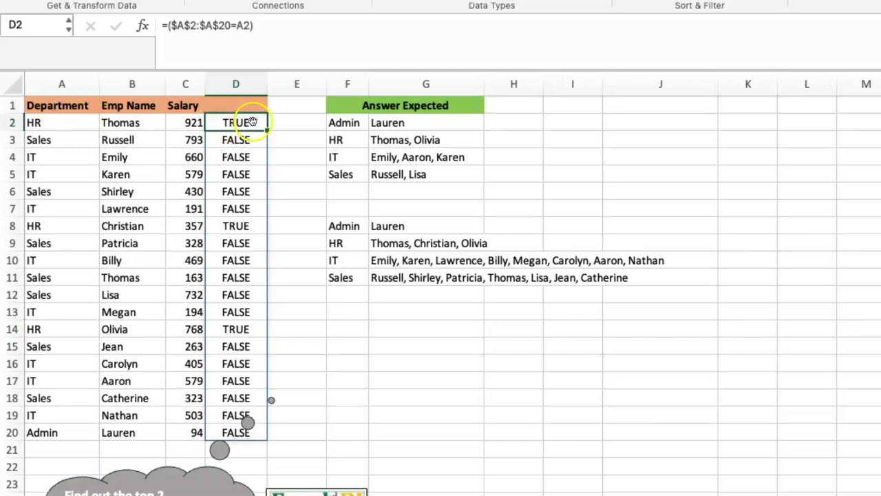
- Multiply the department comparison in D2 by the salaries in $C$2:$C$20, using absolute references
{"action": "left_click", "coordinate": [279, 30]}
{"action": "type", "text": "*("}
{"action": "left_click", "coordinate": [186, 123]}
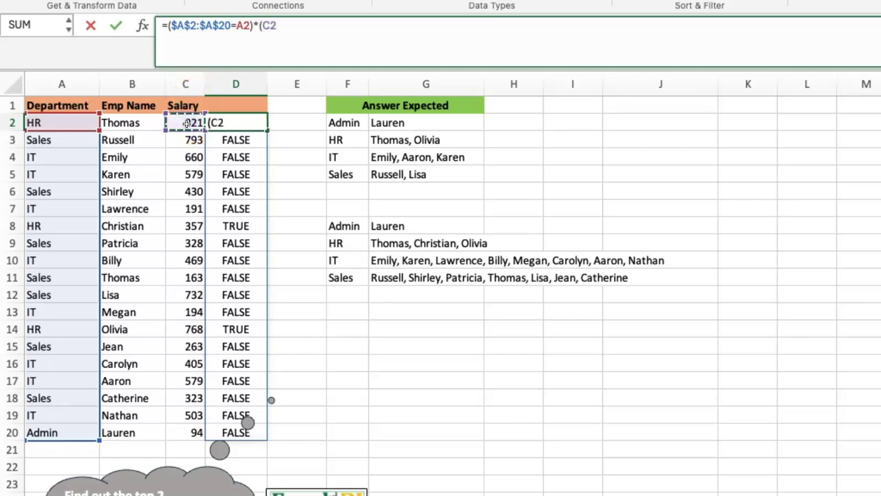
{"action": "key", "text": "super+shift+Down"}
{"action": "type", "text": ")"}
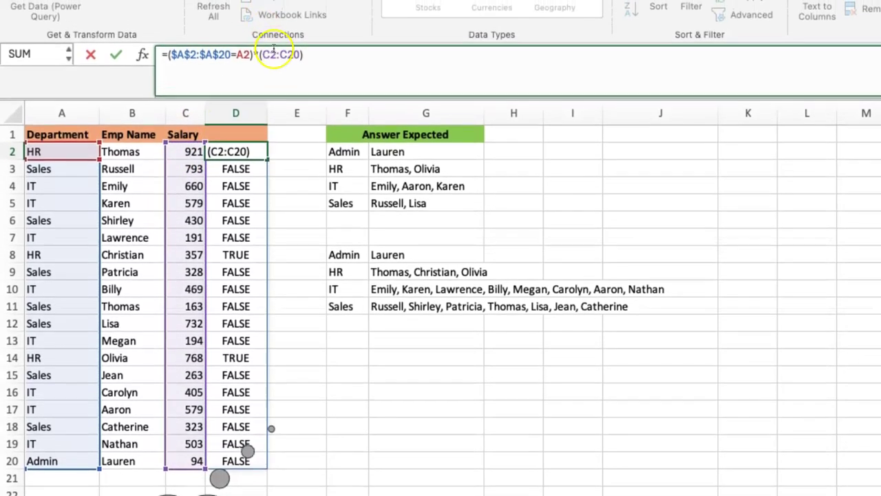
{"action": "left_click_drag", "start_coordinate": [270, 55], "coordinate": [302, 58]}
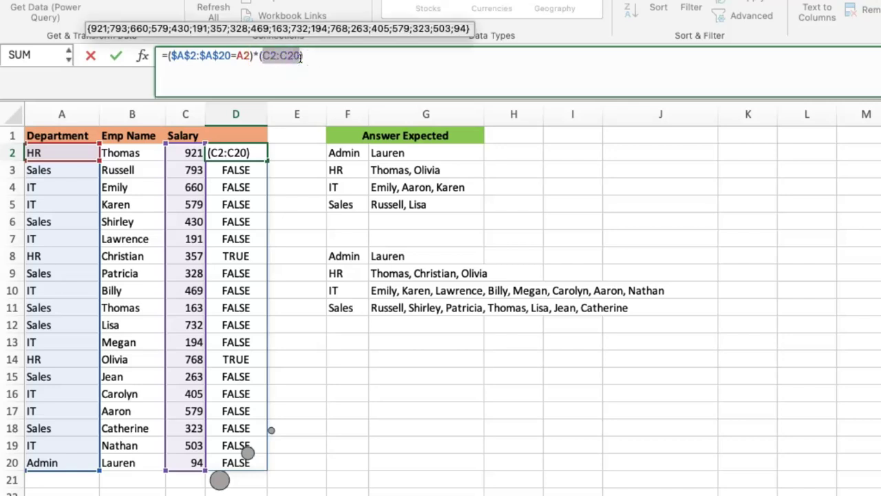
{"action": "key", "text": "F4"}
{"action": "left_click", "coordinate": [365, 62]}
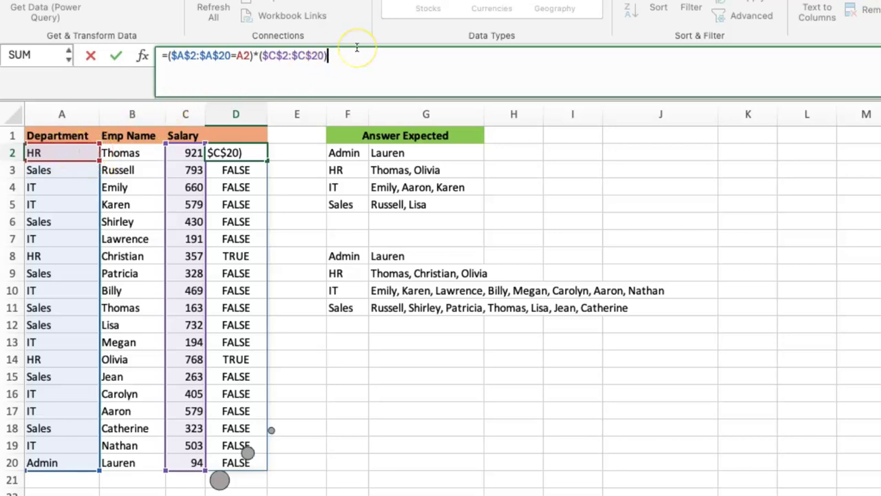
{"action": "key", "text": "Return"}
{"action": "key", "text": "Up"}
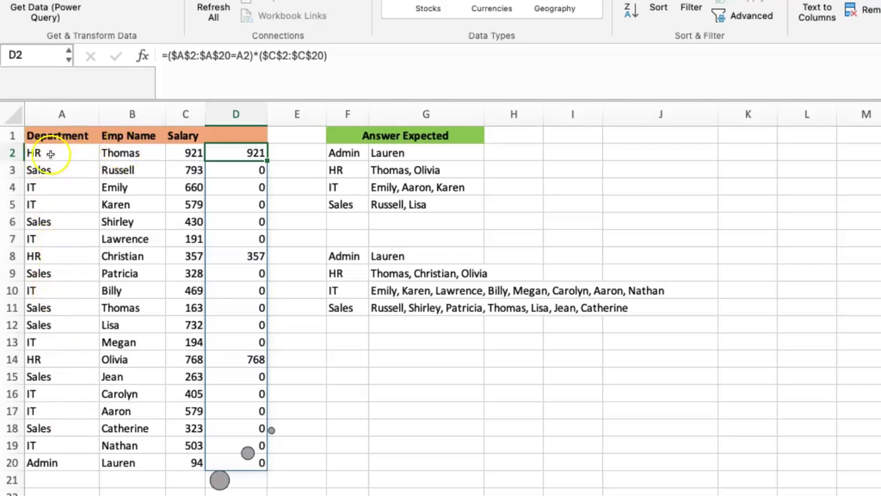
{"action": "left_click", "coordinate": [249, 57]}
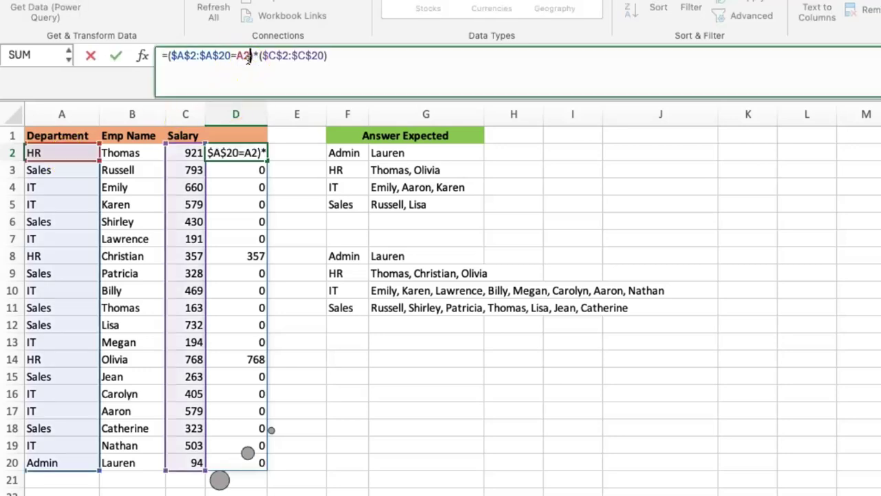
{"action": "key", "text": "Escape"}
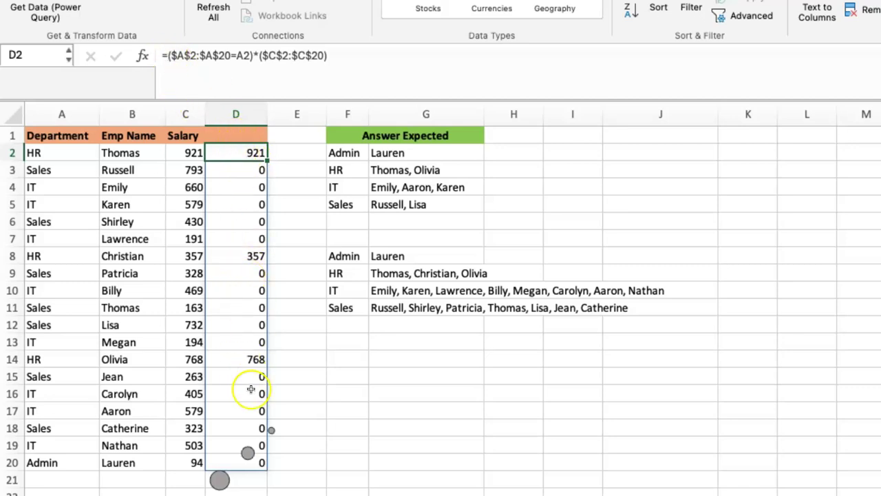
- Wrap the D2 formula in LARGE with k set to 2 and fill it down to D20
{"action": "left_click", "coordinate": [167, 55]}
{"action": "type", "text": "la"}
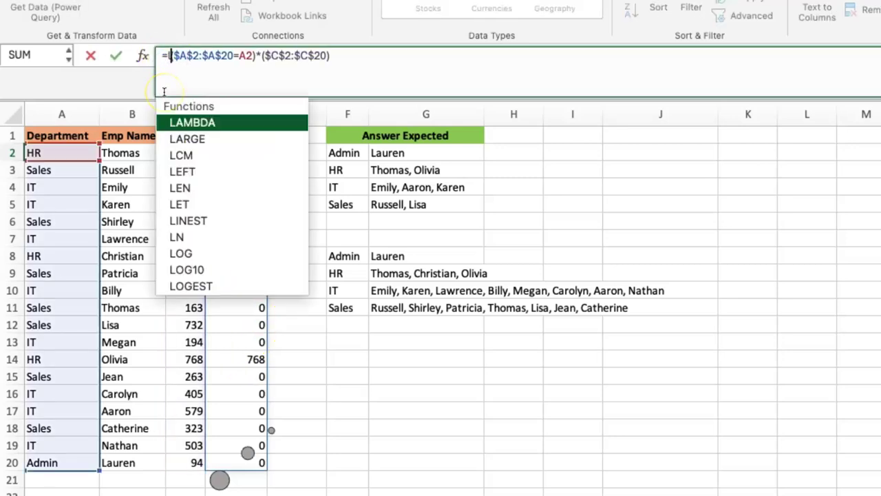
{"action": "type", "text": "r"}
{"action": "key", "text": "Tab"}
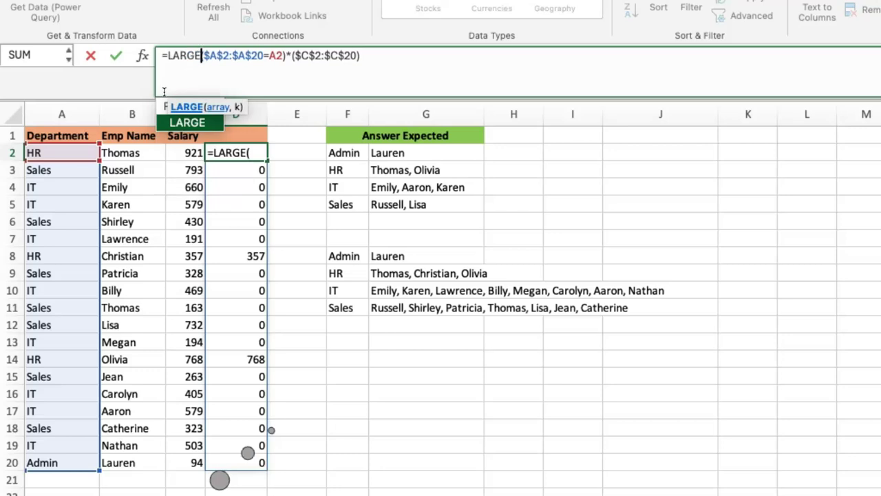
{"action": "type", "text": "("}
{"action": "left_click", "coordinate": [415, 52]}
{"action": "type", "text": ",2)"}
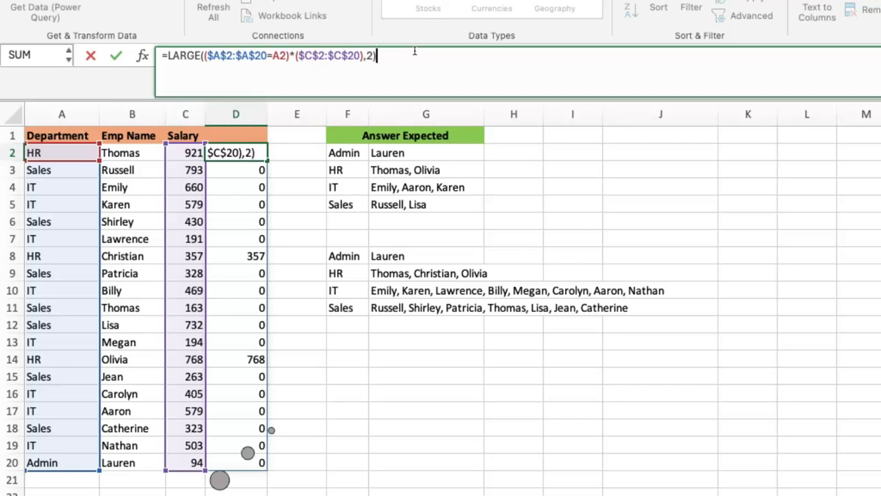
{"action": "key", "text": "Return"}
{"action": "key", "text": "Up"}
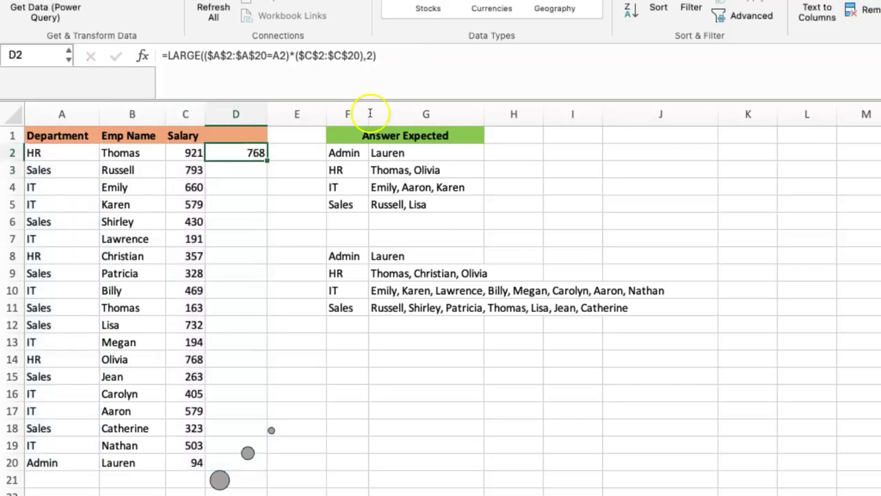
{"action": "double_click", "coordinate": [267, 162]}
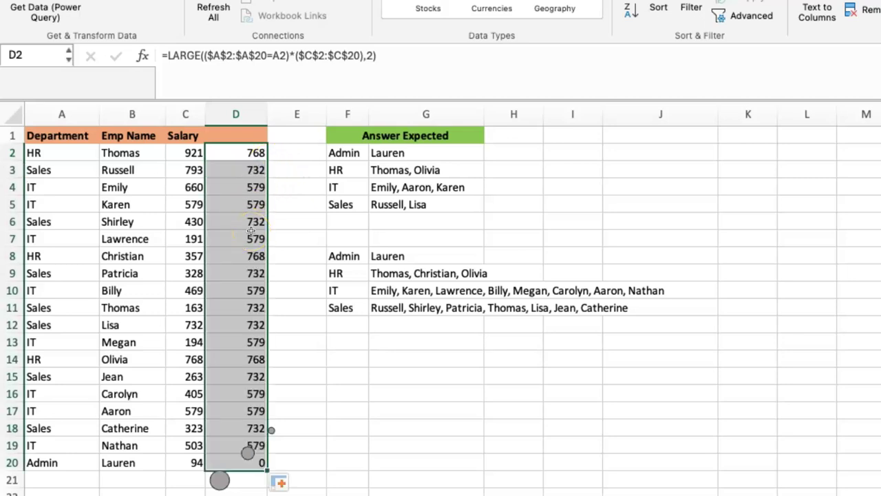
- Compare the salaries with the column D values for the HR employees in rows 2, 8 and 14
{"action": "left_click", "coordinate": [237, 153]}
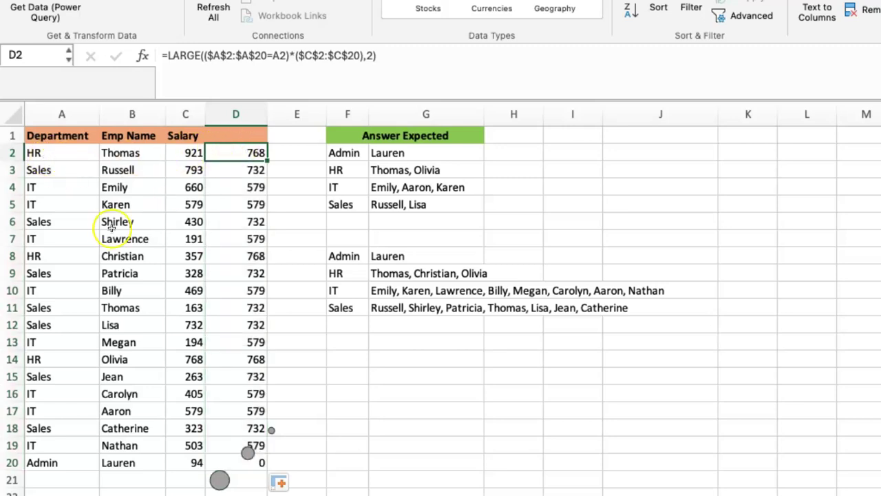
{"action": "left_click_drag", "start_coordinate": [66, 255], "coordinate": [236, 258]}
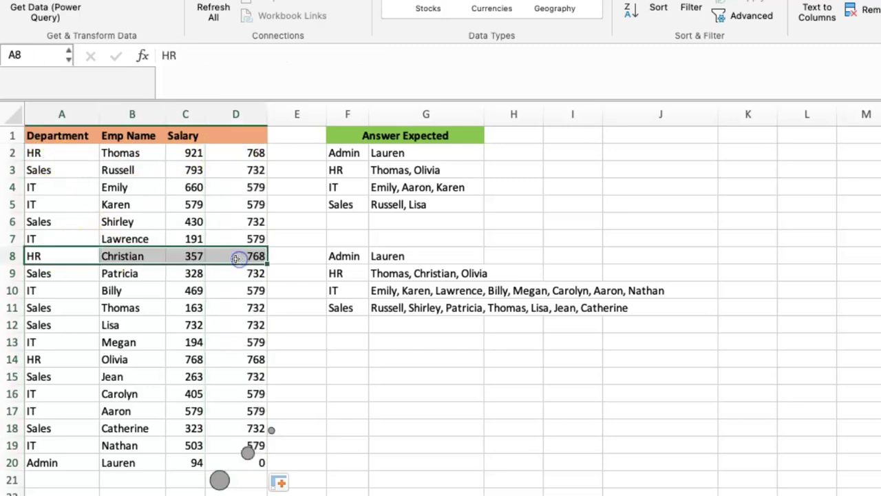
{"action": "left_click_drag", "start_coordinate": [90, 360], "coordinate": [246, 361]}
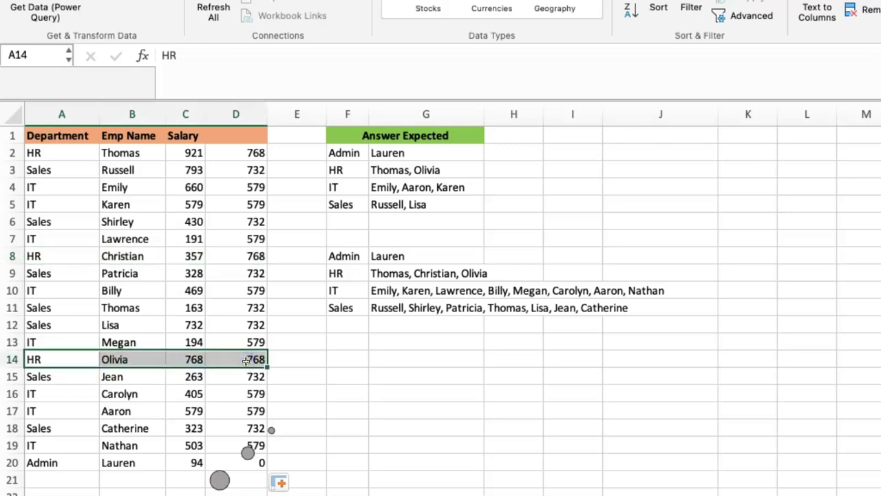
- Prefix the D2 formula with C2>= to test each salary against its department's second largest, and fill it down to D20
{"action": "left_click", "coordinate": [252, 153]}
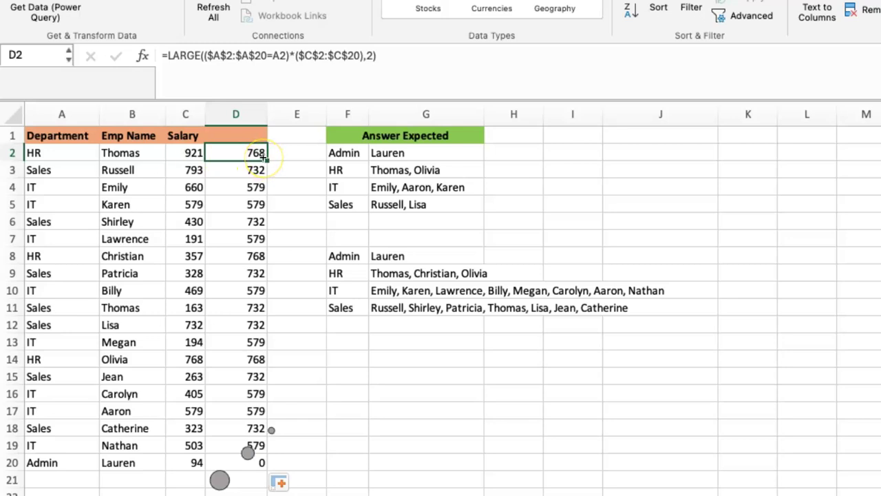
{"action": "left_click", "coordinate": [167, 55]}
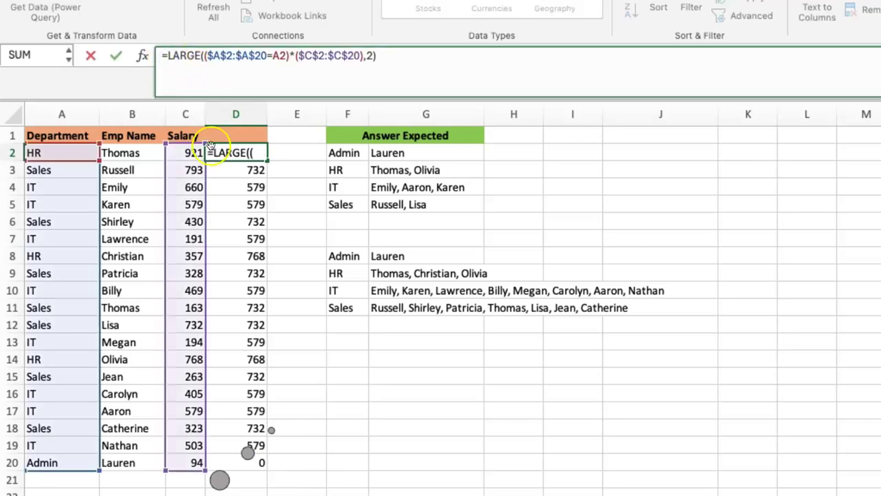
{"action": "left_click", "coordinate": [183, 152]}
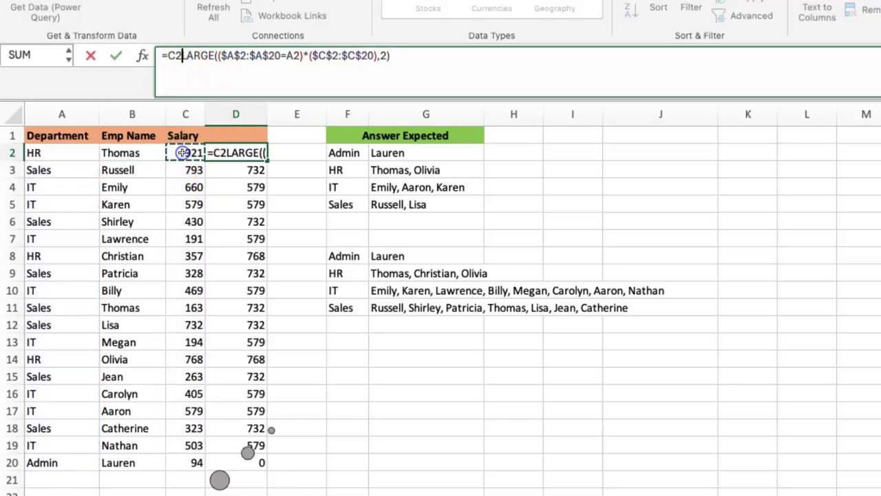
{"action": "type", "text": ">="}
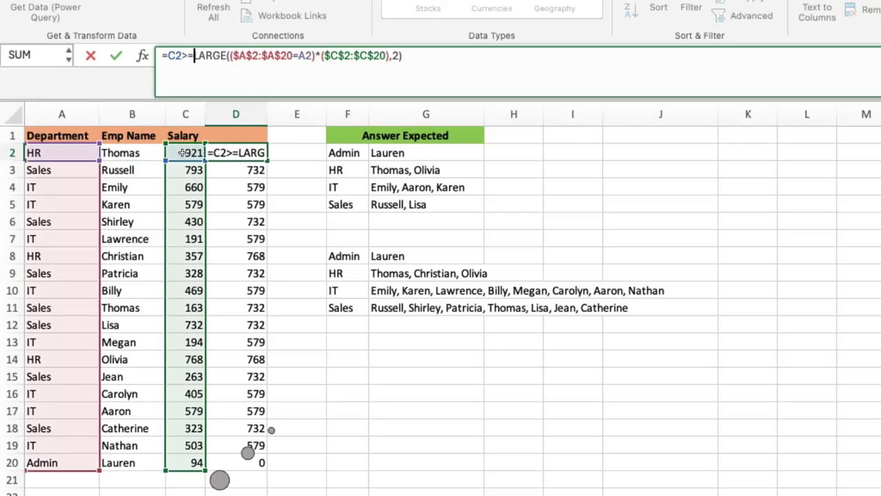
{"action": "key", "text": "ctrl+Return"}
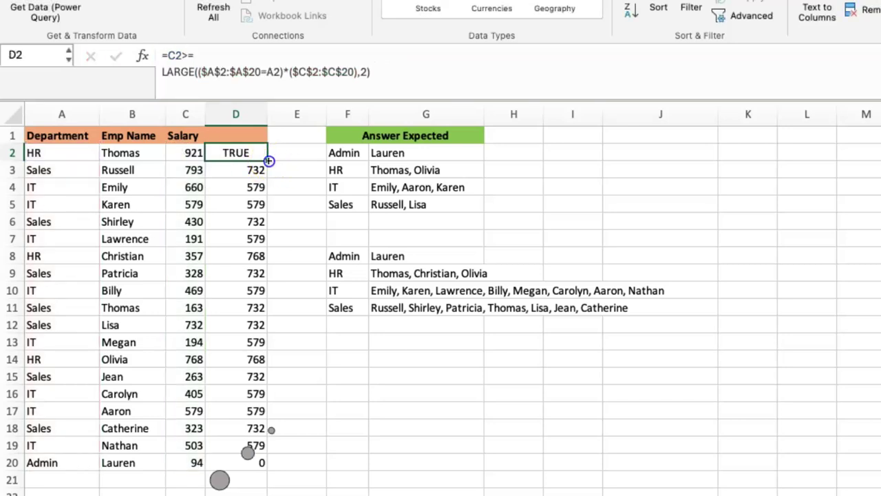
{"action": "double_click", "coordinate": [269, 160]}
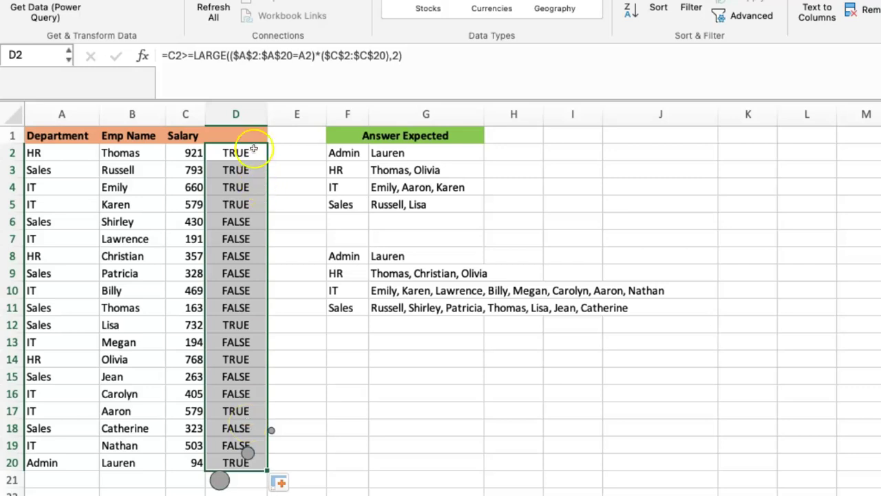
- Extend the GROUPBY formula in F8 with an empty sort order and D2:D20 as the filter array
{"action": "scroll", "coordinate": [249, 151], "scroll_direction": "down", "scroll_amount": 2}
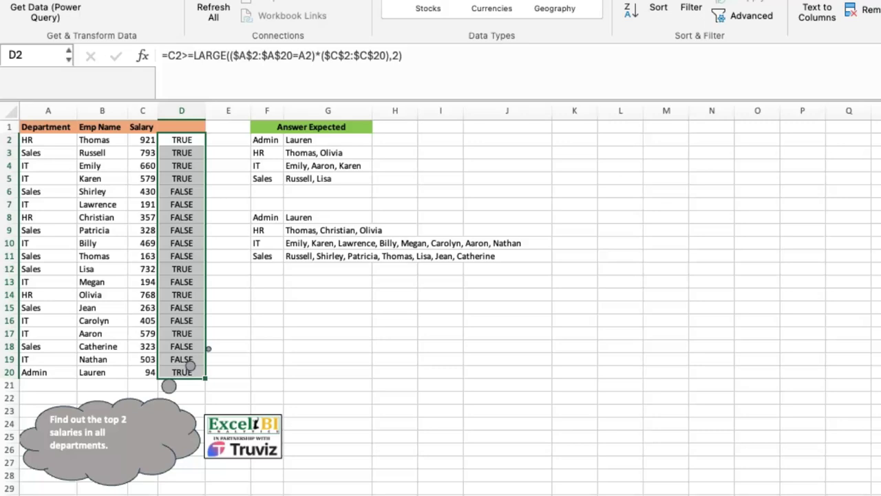
{"action": "scroll", "coordinate": [440, 299], "scroll_direction": "up", "scroll_amount": 2}
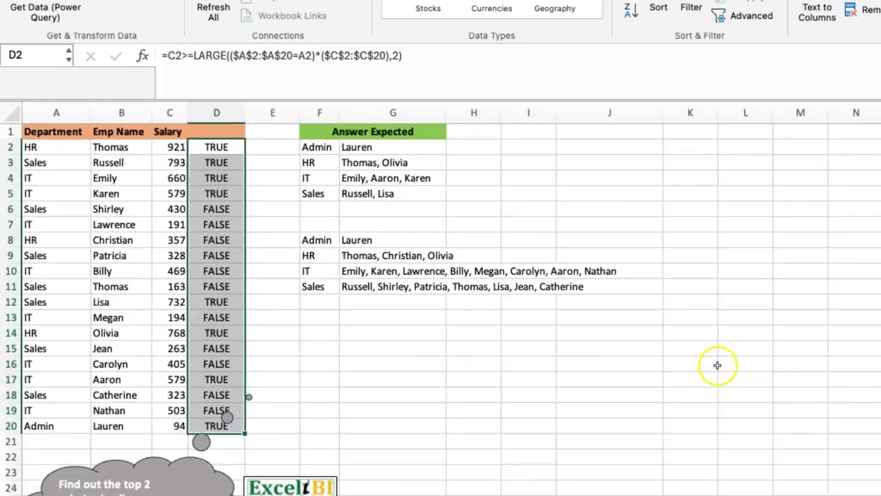
{"action": "left_click", "coordinate": [323, 242]}
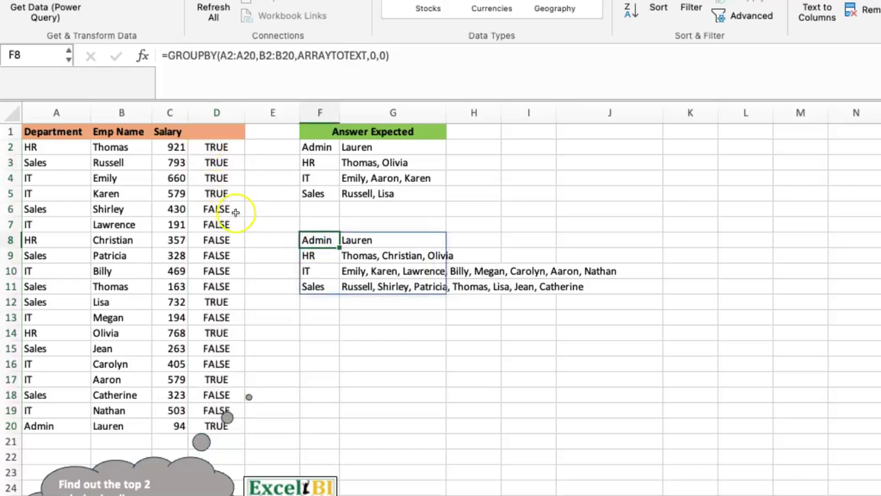
{"action": "left_click", "coordinate": [384, 56]}
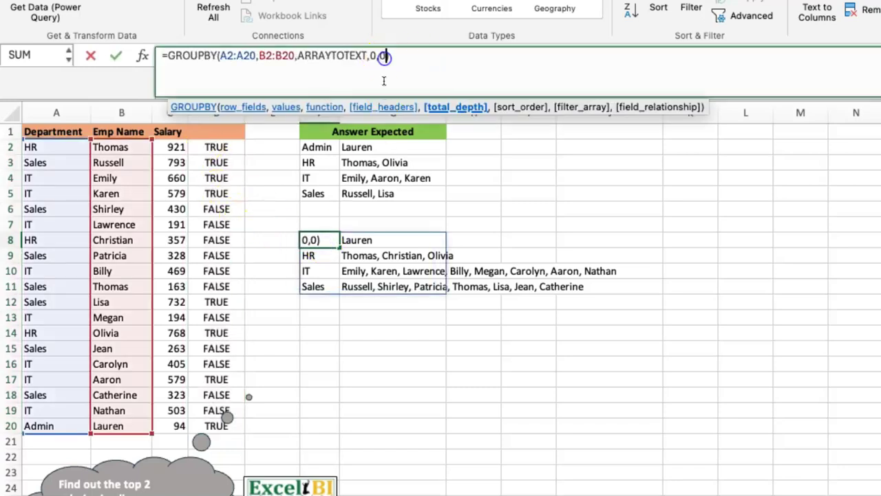
{"action": "type", "text": ",,"}
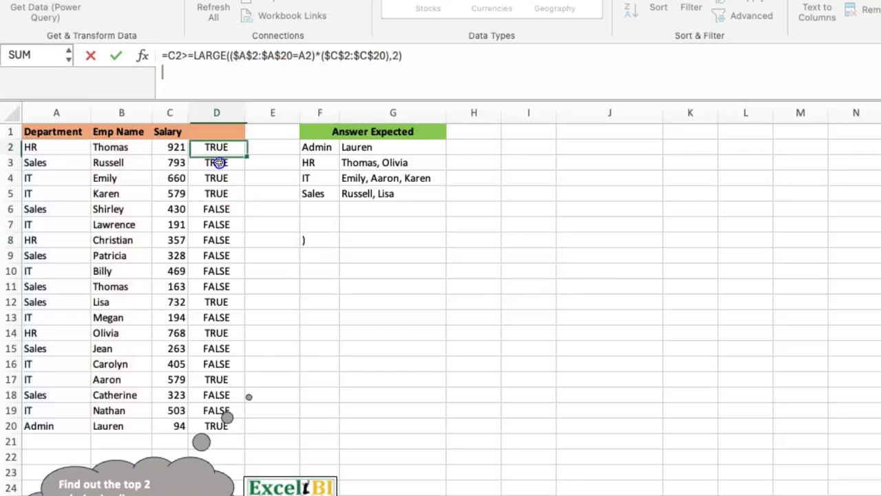
{"action": "left_click_drag", "start_coordinate": [227, 163], "coordinate": [218, 266]}
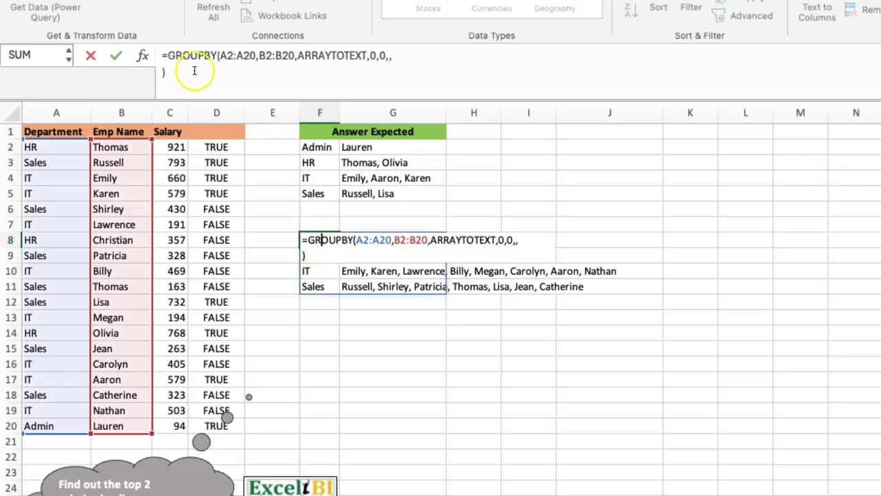
{"action": "left_click", "coordinate": [165, 72]}
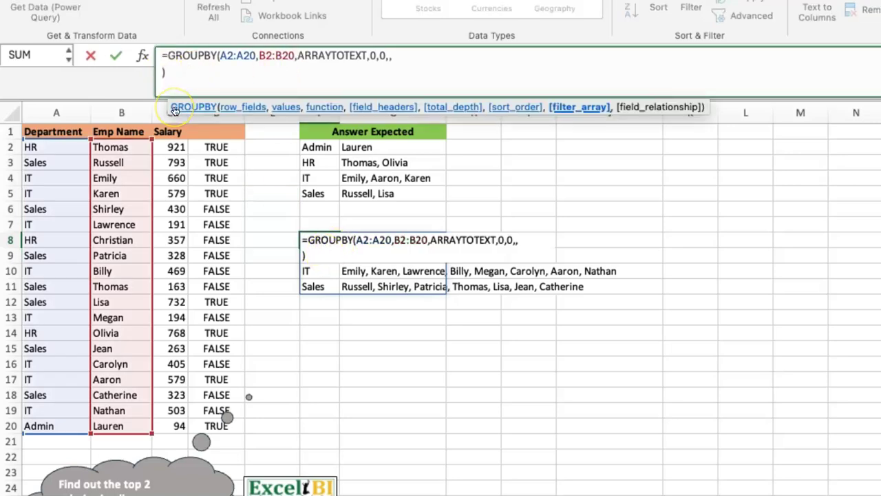
{"action": "type", "text": "D2:D"}
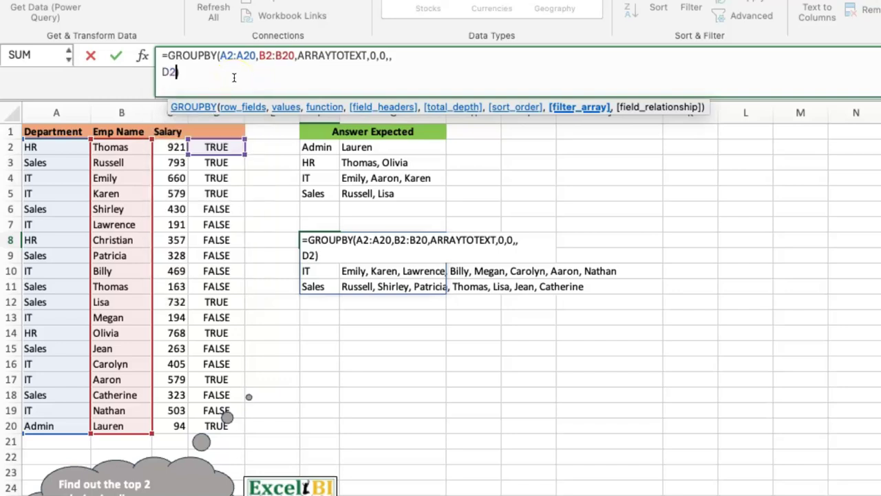
{"action": "type", "text": "20"}
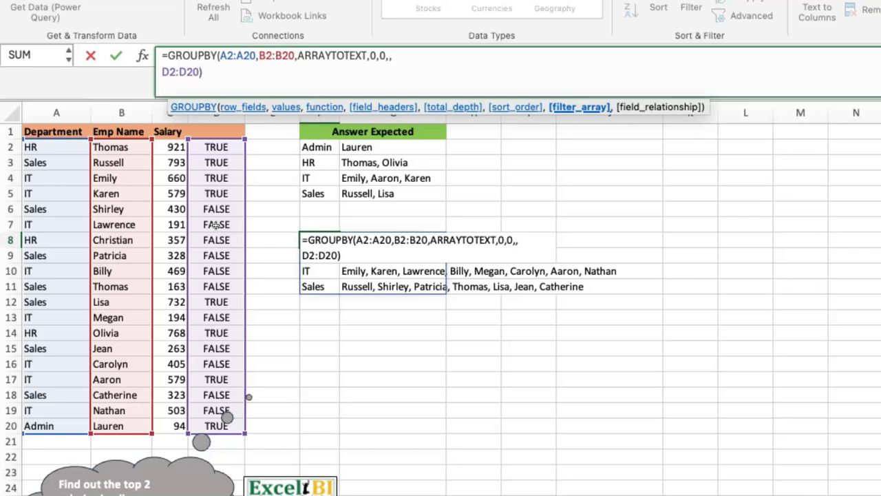
{"action": "key", "text": "Return"}
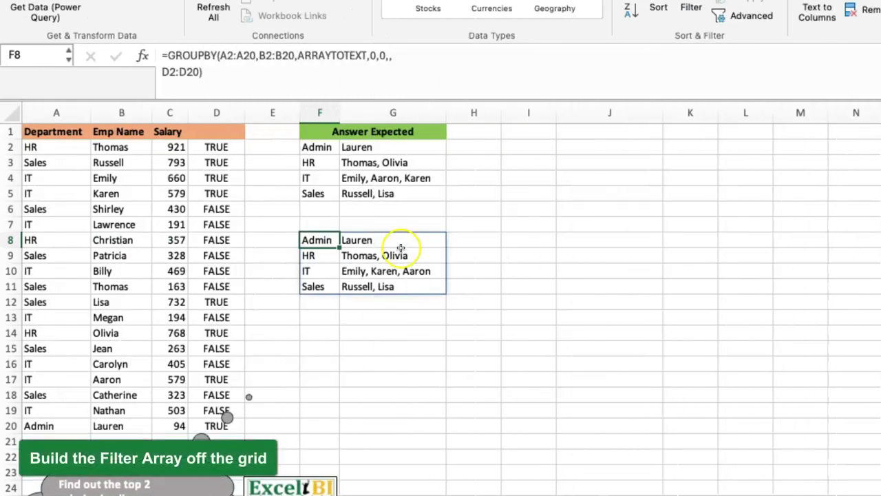
- Review the GROUPBY formula in F8 and how the LARGE comparison changes from row to row down column D
{"action": "left_click", "coordinate": [228, 148]}
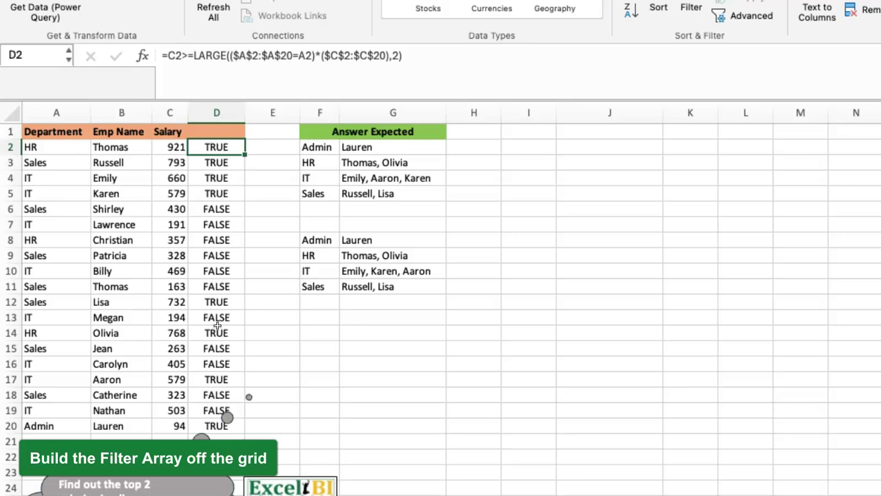
{"action": "left_click", "coordinate": [311, 240]}
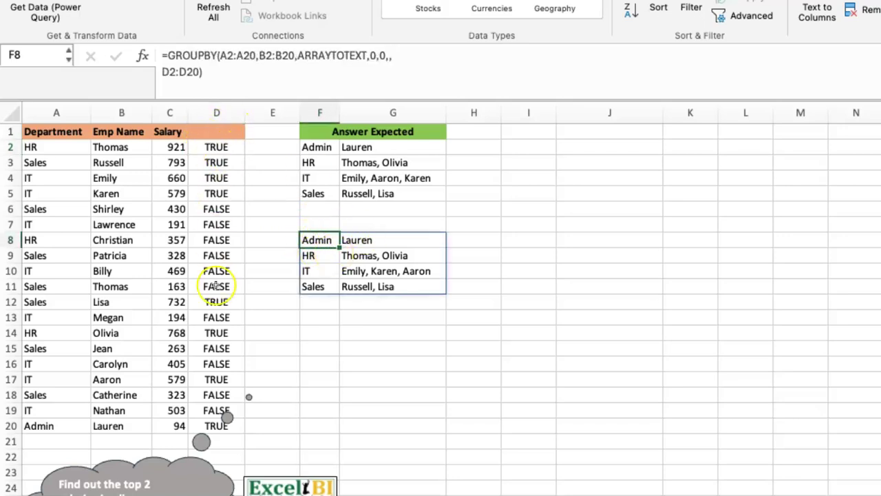
{"action": "left_click", "coordinate": [227, 147]}
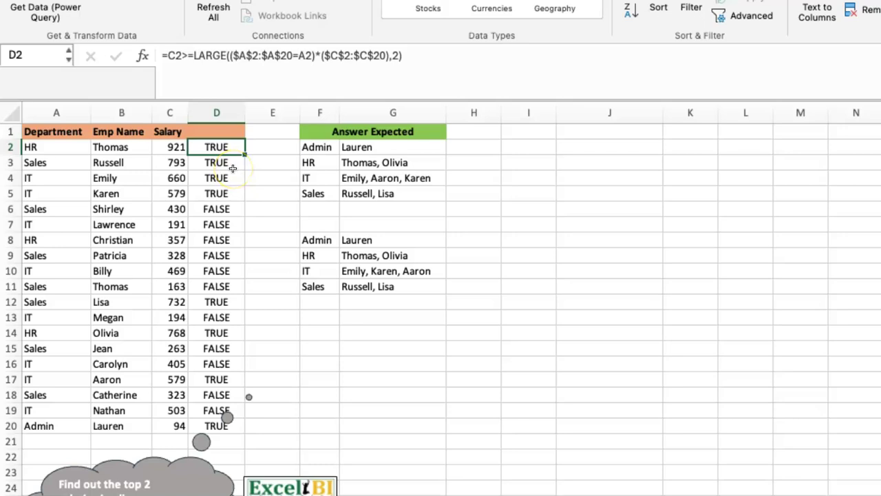
{"action": "key", "text": "Down"}
{"action": "key", "text": "Down"}
{"action": "key", "text": "Down"}
{"action": "key", "text": "Down"}
{"action": "key", "text": "Down"}
{"action": "key", "text": "Down"}
{"action": "key", "text": "Down"}
{"action": "key", "text": "Down"}
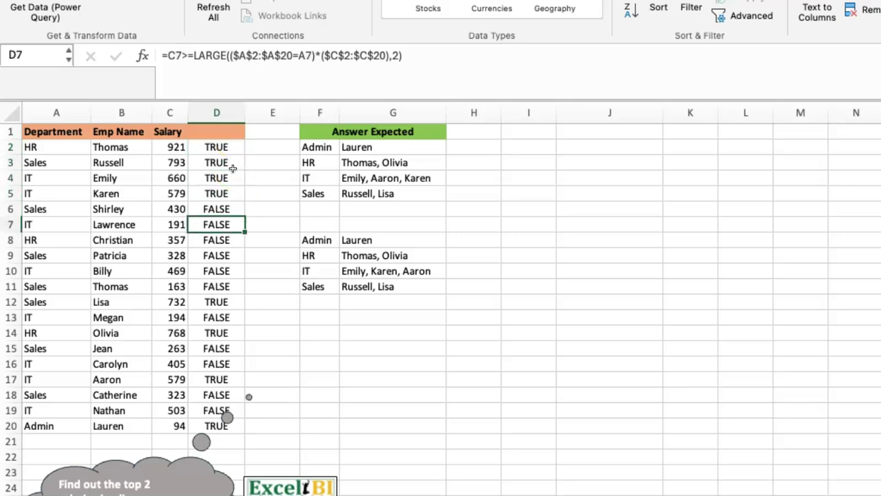
- Review the LARGE comparison formulas up column D to D2, checking the department reference that changes from row to row
{"action": "key", "text": "Up"}
{"action": "key", "text": "Up"}
{"action": "key", "text": "Up"}
{"action": "key", "text": "Up"}
{"action": "key", "text": "Up"}
{"action": "key", "text": "Up"}
{"action": "key", "text": "Up"}
{"action": "key", "text": "Up"}
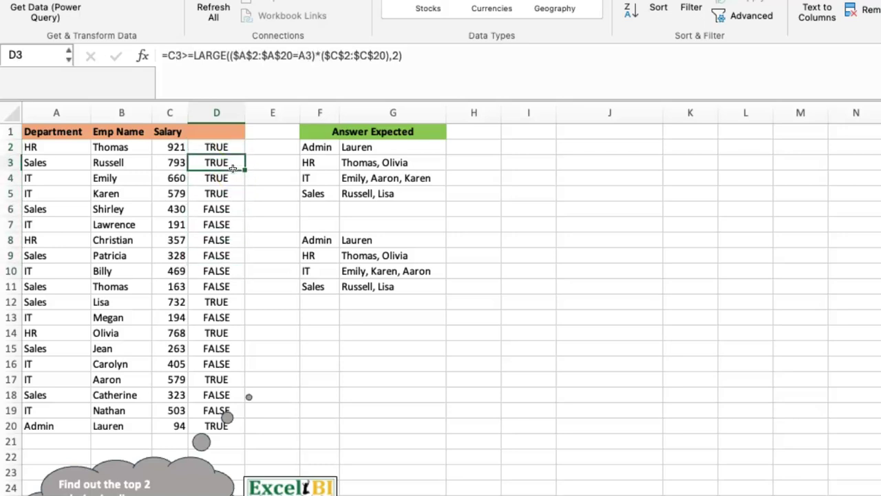
{"action": "double_click", "coordinate": [222, 146]}
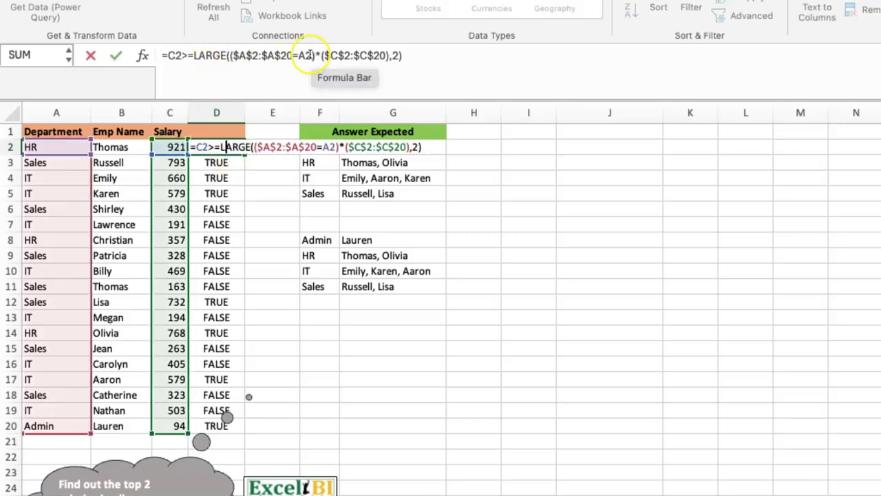
{"action": "key", "text": "Return"}
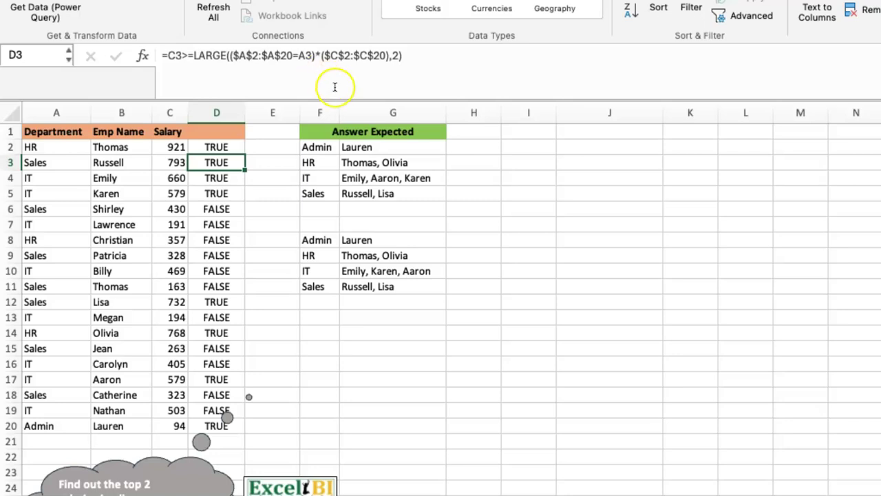
- Wrap the LARGE part of the D2 formula in MAP over A2:A20, with a LAMBDA parameter p replacing A2
{"action": "left_click", "coordinate": [229, 145]}
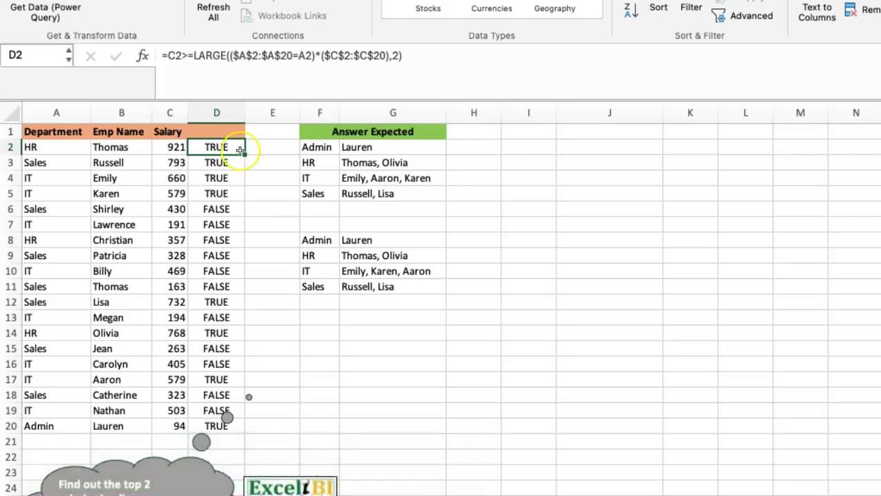
{"action": "left_click", "coordinate": [195, 56]}
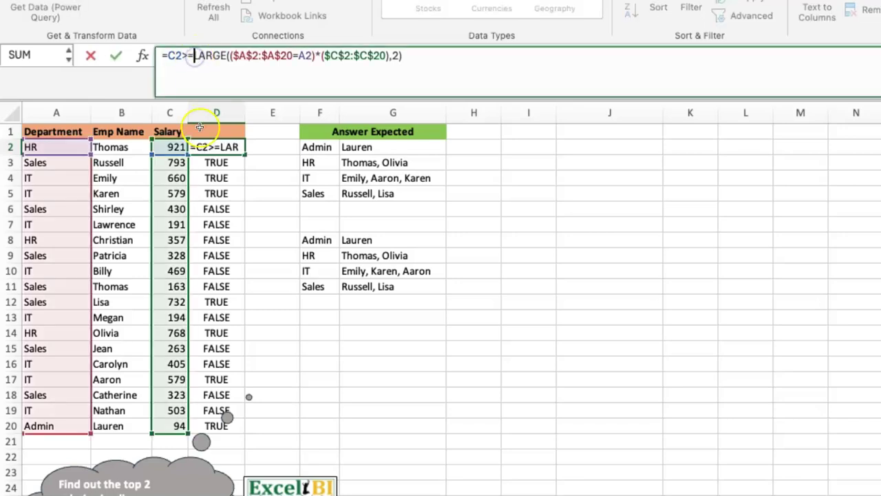
{"action": "type", "text": "map("}
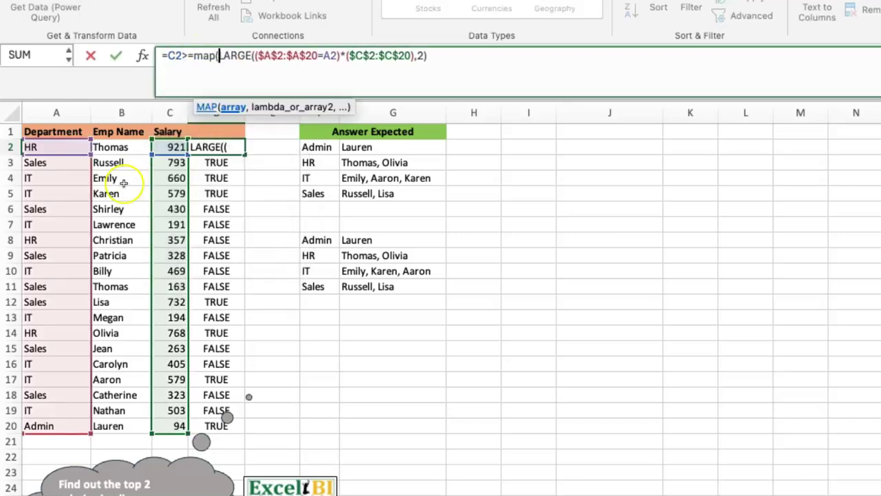
{"action": "left_click", "coordinate": [63, 148]}
{"action": "left_click_drag", "start_coordinate": [63, 148], "coordinate": [56, 422]}
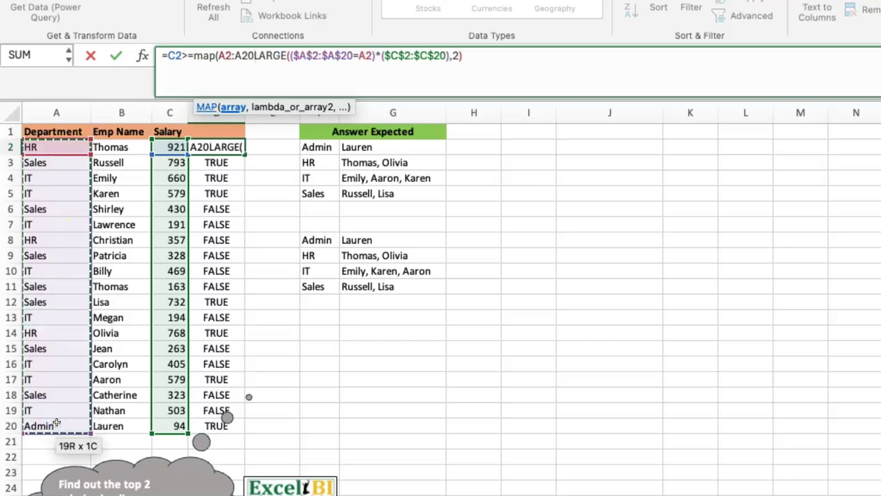
{"action": "type", "text": ",lambda"}
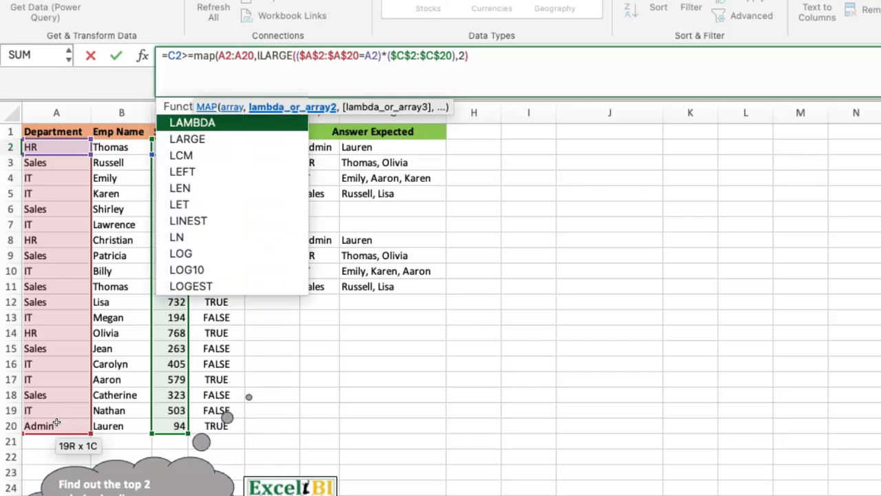
{"action": "type", "text": "(p,"}
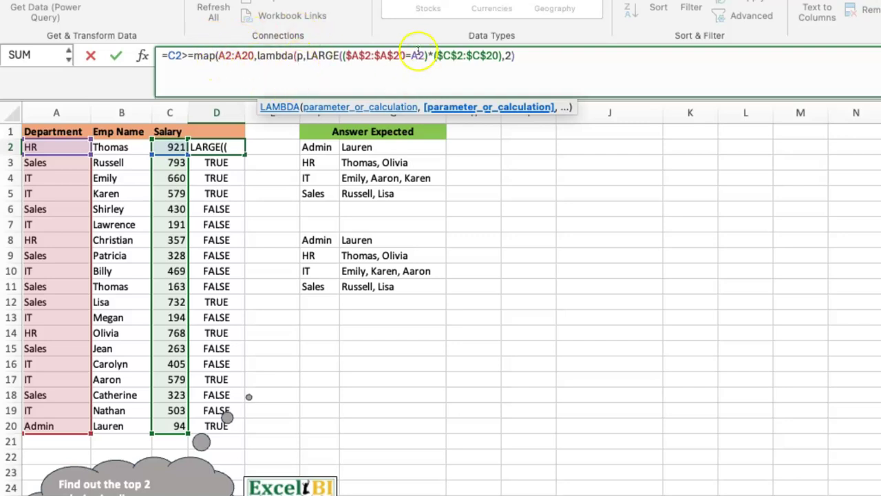
{"action": "left_click_drag", "start_coordinate": [411, 56], "coordinate": [426, 59]}
{"action": "type", "text": "p"}
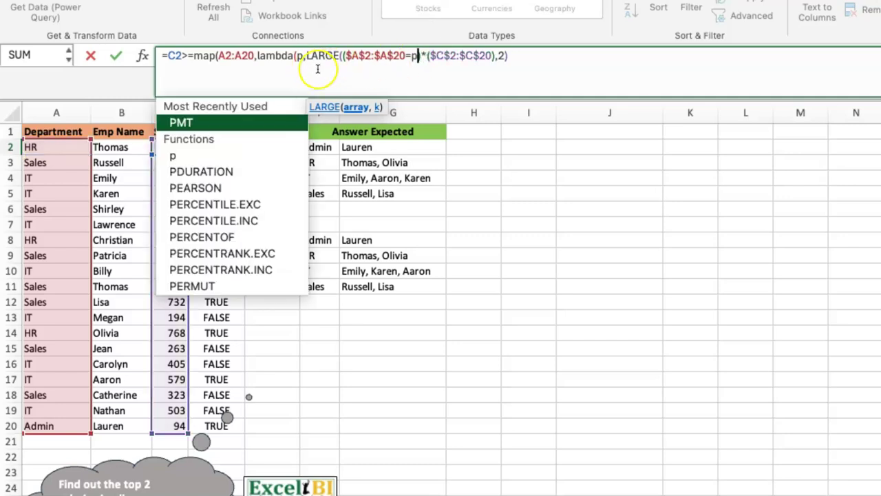
- Extend the compared salary in the D2 formula to C2:C20 and enter it with the LAMBDA and MAP parentheses closed
{"action": "left_click", "coordinate": [180, 56]}
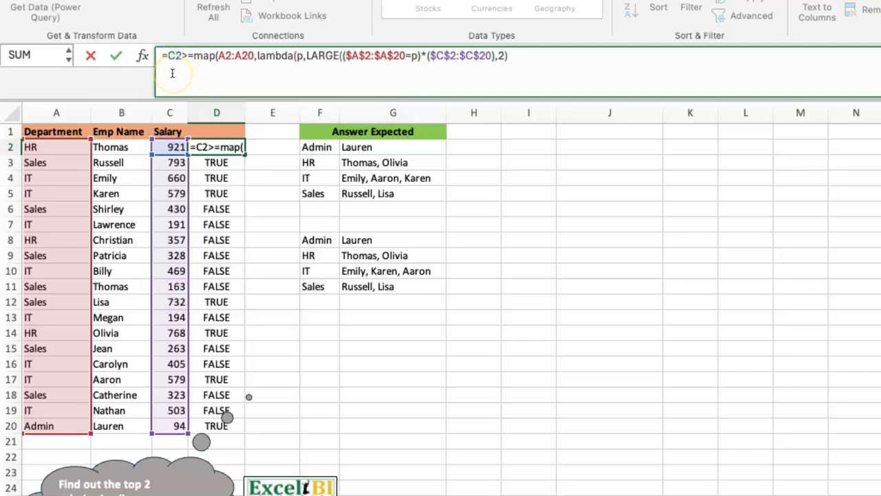
{"action": "type", "text": ":c20"}
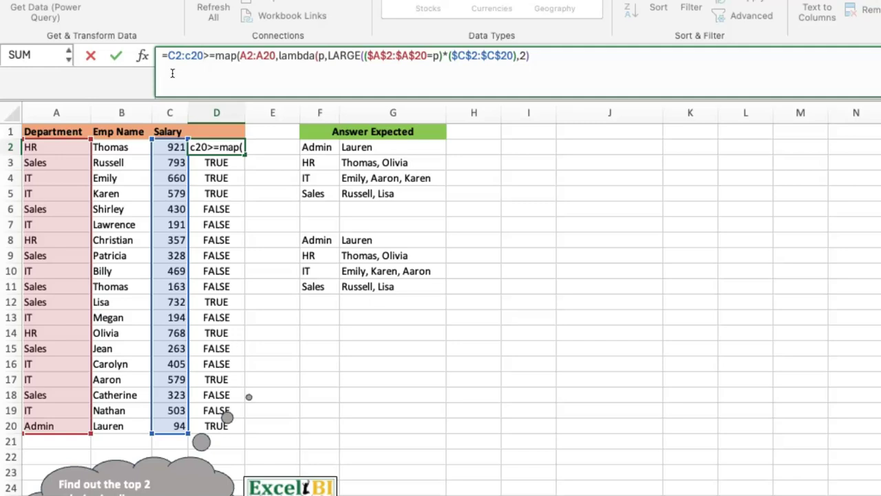
{"action": "left_click", "coordinate": [552, 62]}
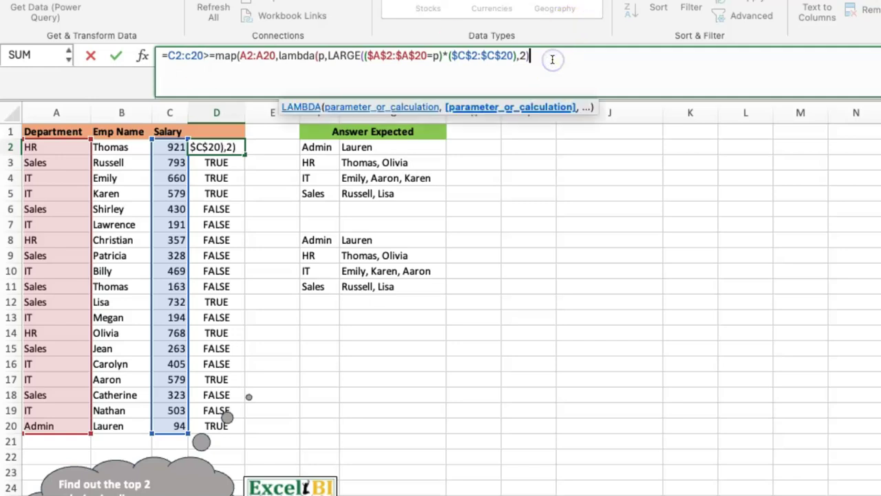
{"action": "type", "text": "))"}
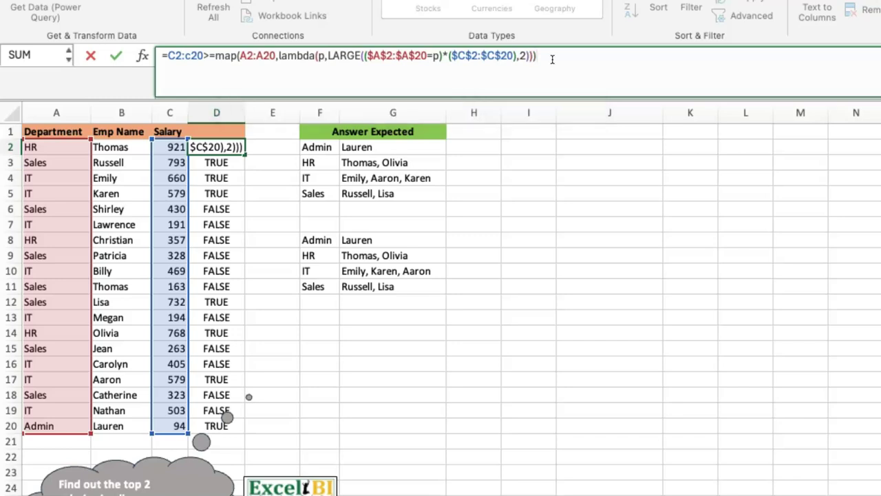
{"action": "key", "text": "Return"}
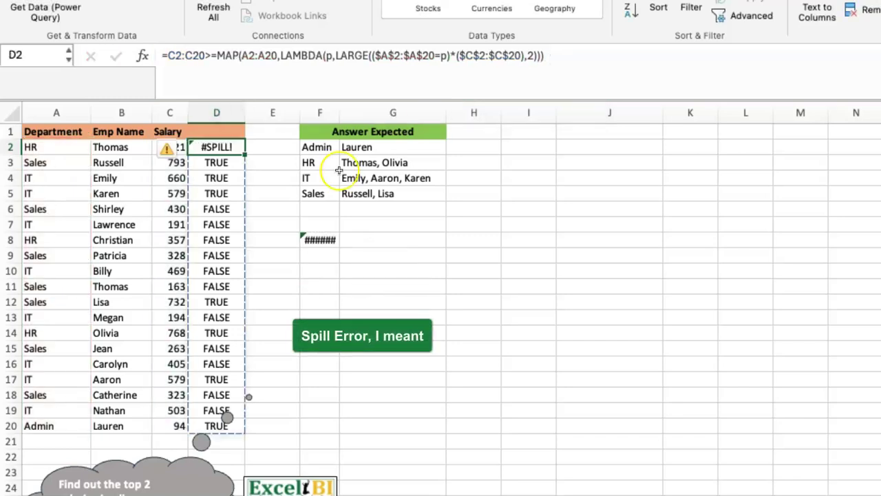
- Clear the old formulas from D3:D20 to make room for the array formula in D2
{"action": "left_click", "coordinate": [216, 163]}
{"action": "key", "text": "ctrl+shift+Down"}
{"action": "key", "text": "Delete"}
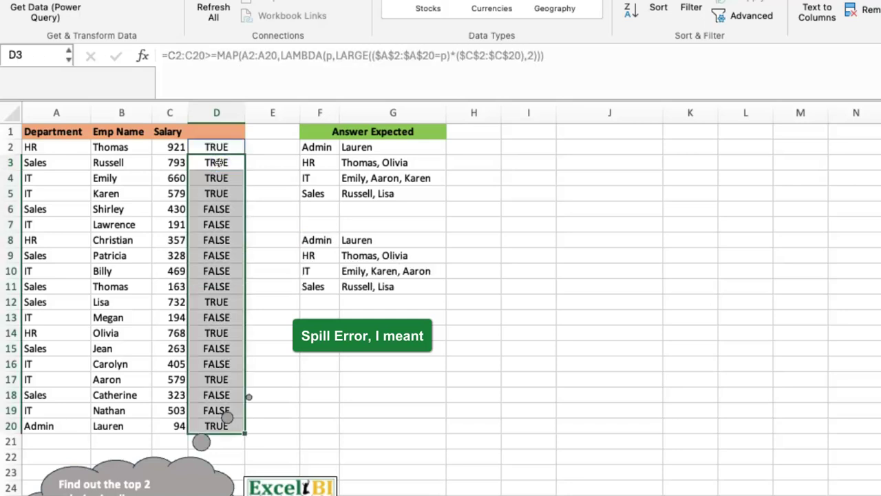
{"action": "key", "text": "Up"}
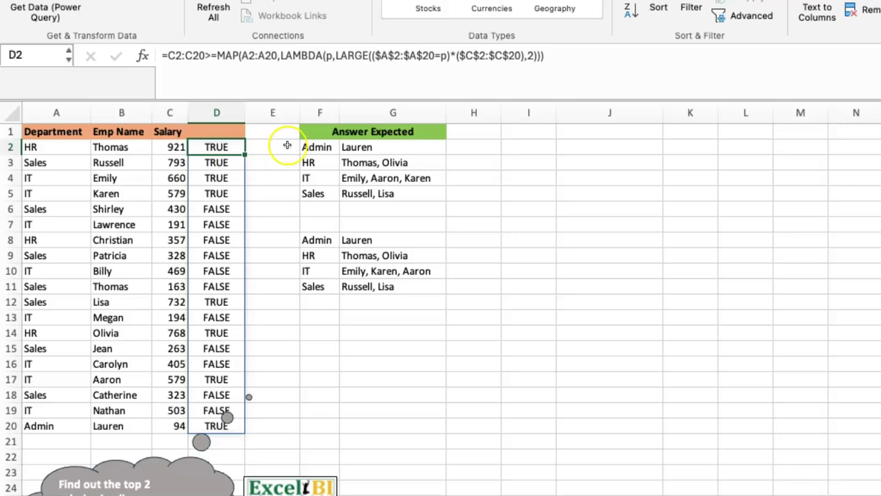
- Copy the D2 expression without its equals sign and use it in place of D2:D20 as the GROUPBY filter array in F8
{"action": "left_click", "coordinate": [213, 152]}
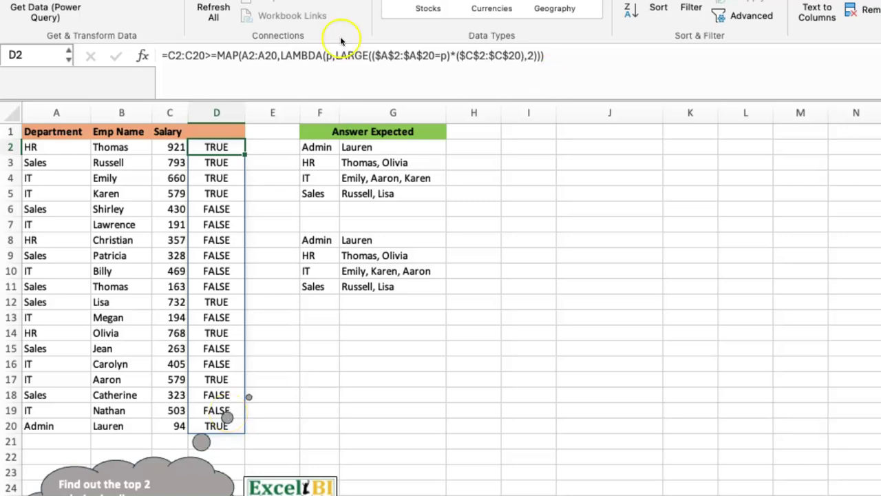
{"action": "left_click_drag", "start_coordinate": [168, 57], "coordinate": [562, 70]}
{"action": "key", "text": "super+c"}
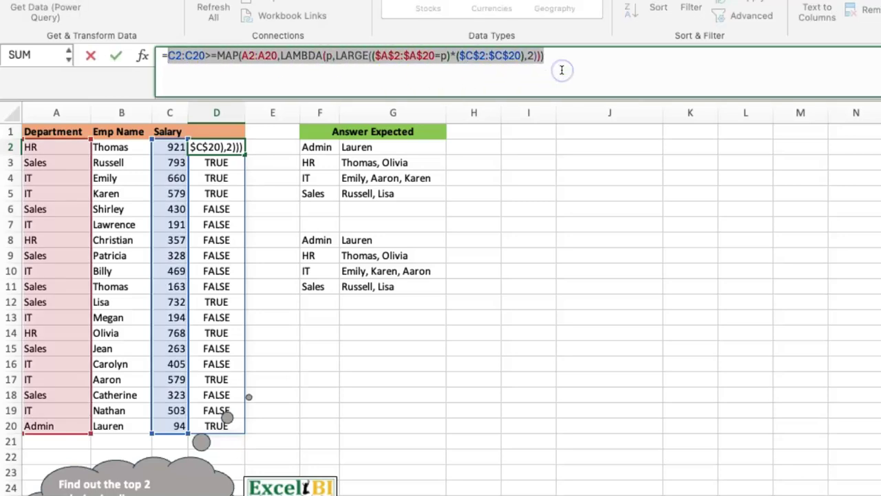
{"action": "key", "text": "Escape"}
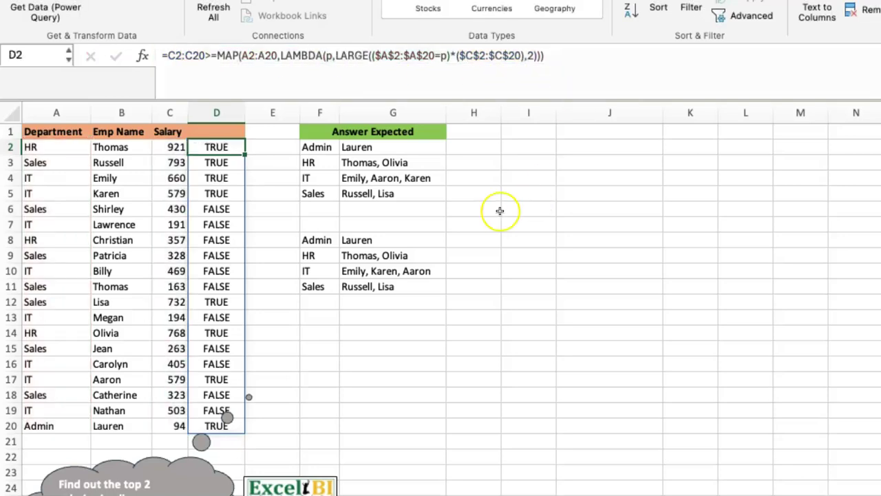
{"action": "left_click", "coordinate": [328, 239]}
{"action": "left_click_drag", "start_coordinate": [163, 73], "coordinate": [201, 73]}
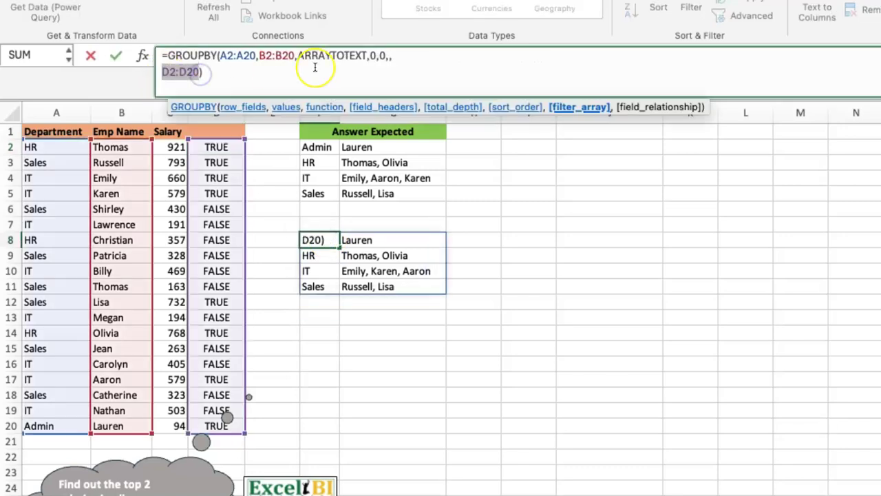
{"action": "key", "text": "super+v"}
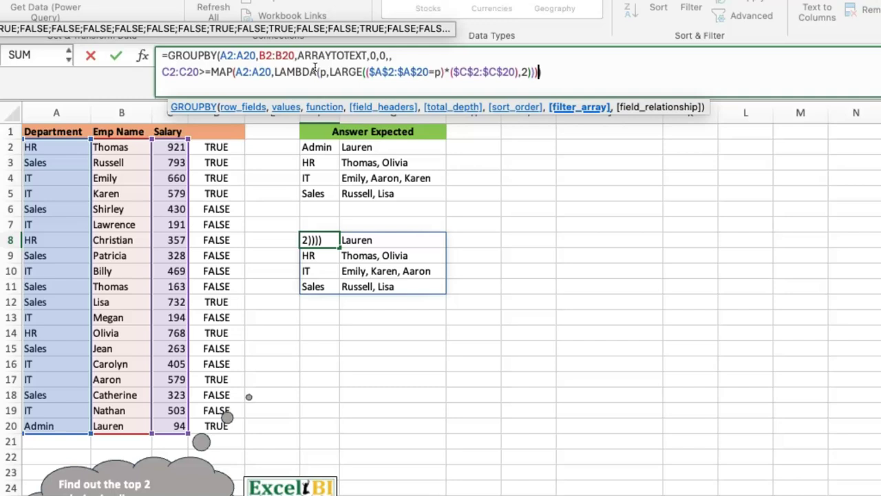
{"action": "type", "text": ")"}
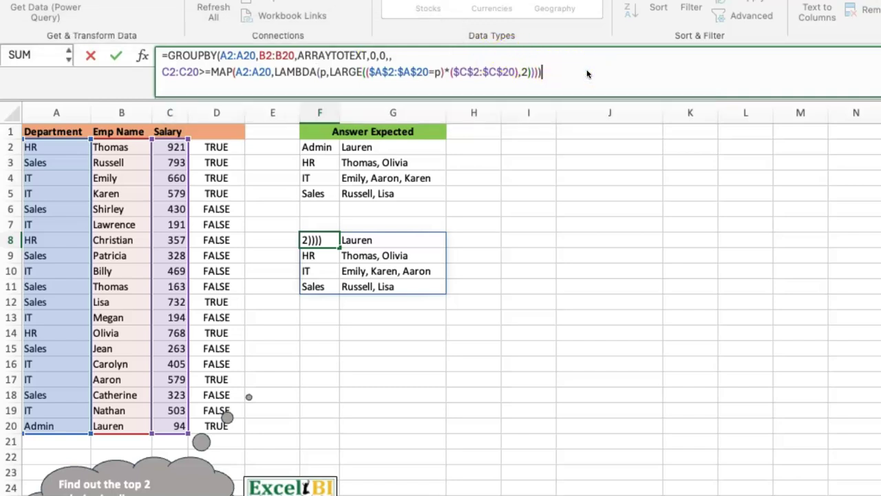
{"action": "key", "text": "Return"}
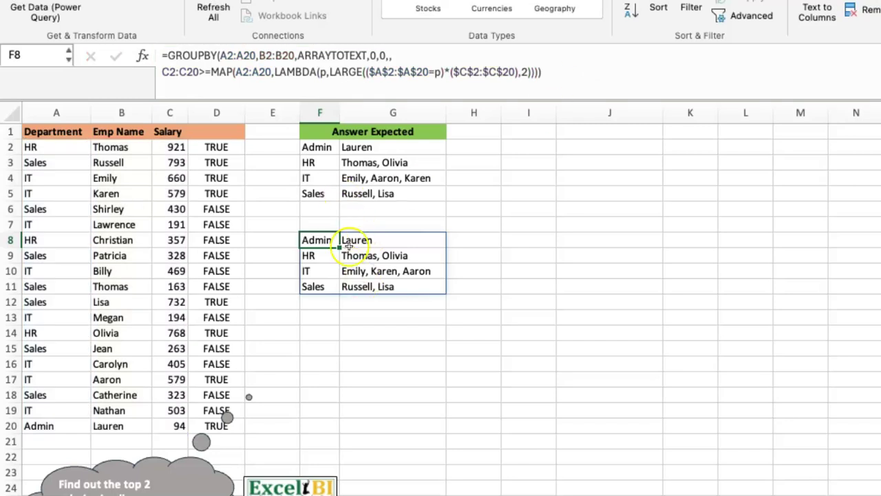
- Delete the helper array formula from D2 and review the self-contained GROUPBY formula in F8
{"action": "left_click", "coordinate": [221, 146]}
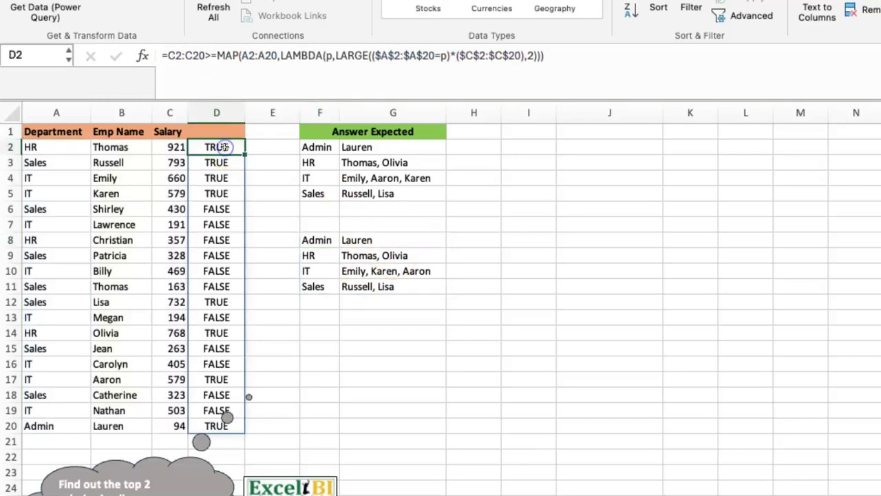
{"action": "key", "text": "Delete"}
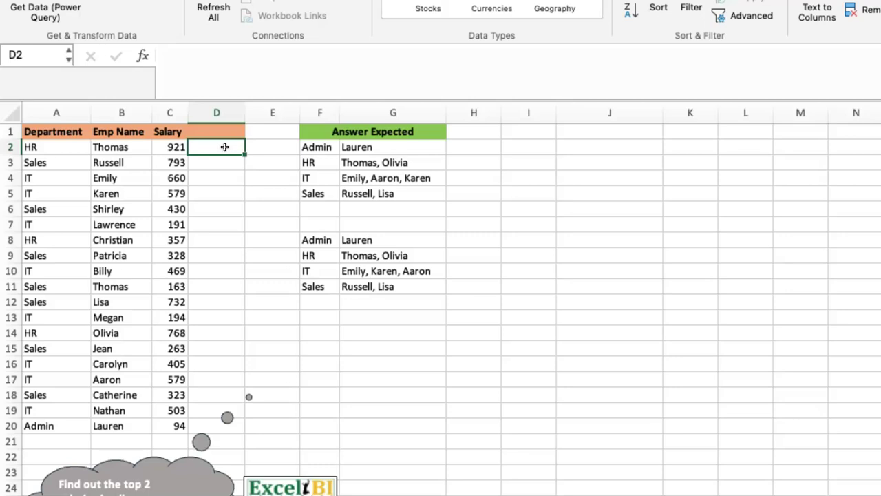
{"action": "left_click", "coordinate": [327, 238]}
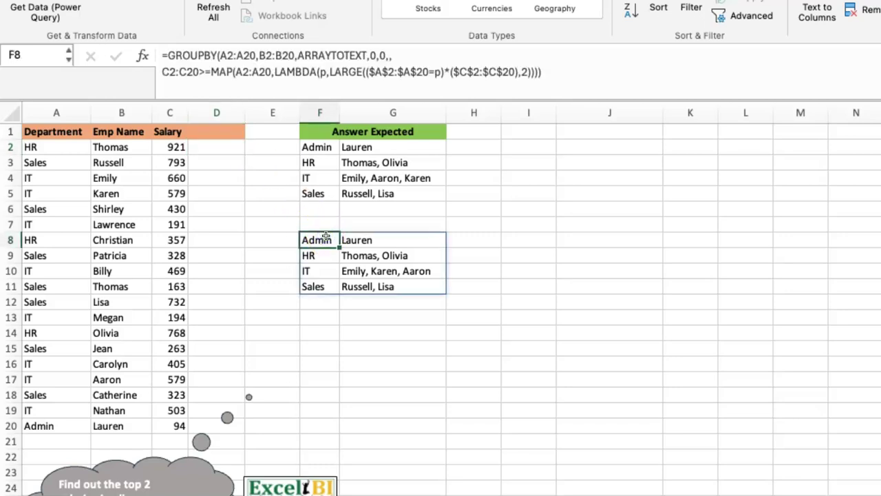
{"action": "double_click", "coordinate": [326, 238]}
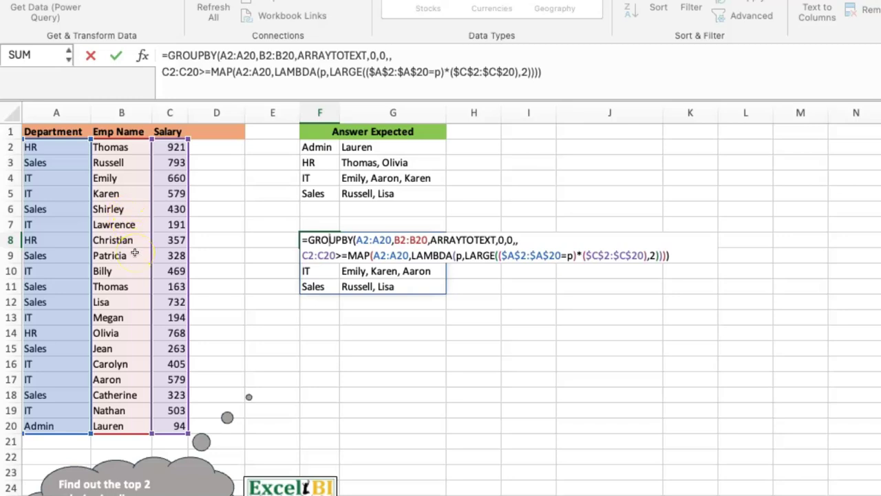
{"action": "key", "text": "Escape"}
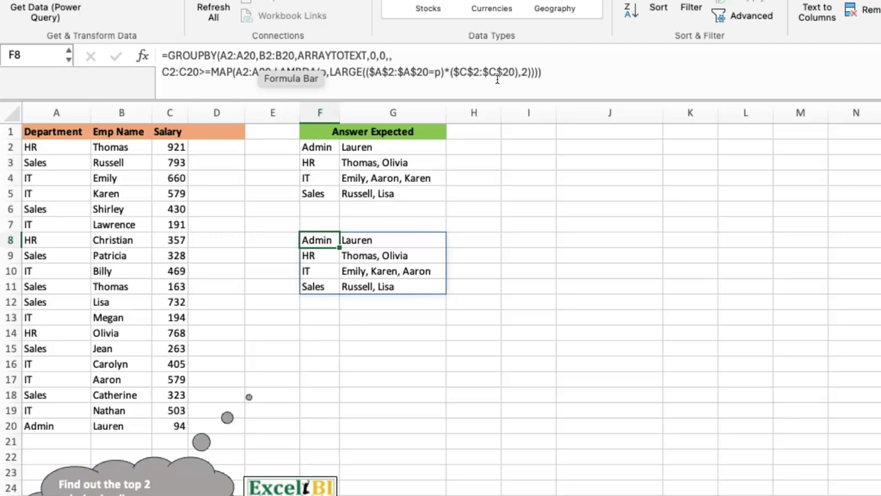
- Wrap the F8 GROUPBY formula in LET on its own first line, defining a as A2:A20 and b as C2:C20
{"action": "left_click", "coordinate": [168, 54]}
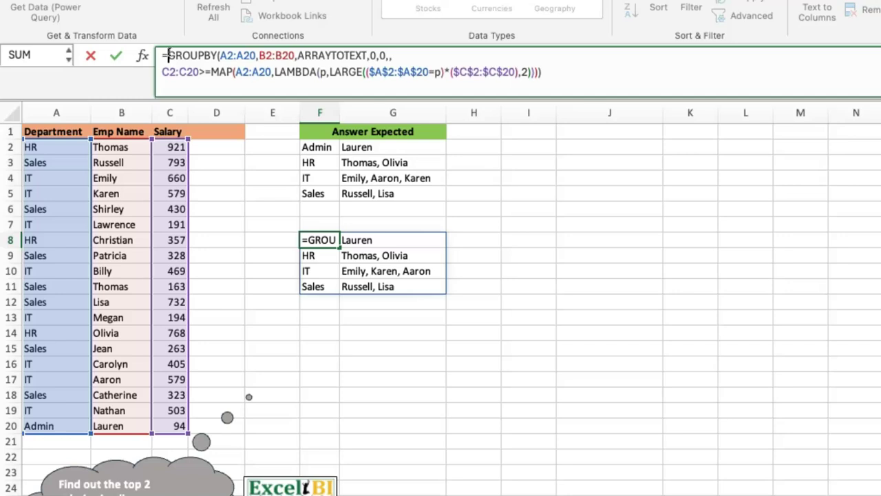
{"action": "type", "text": "Let("}
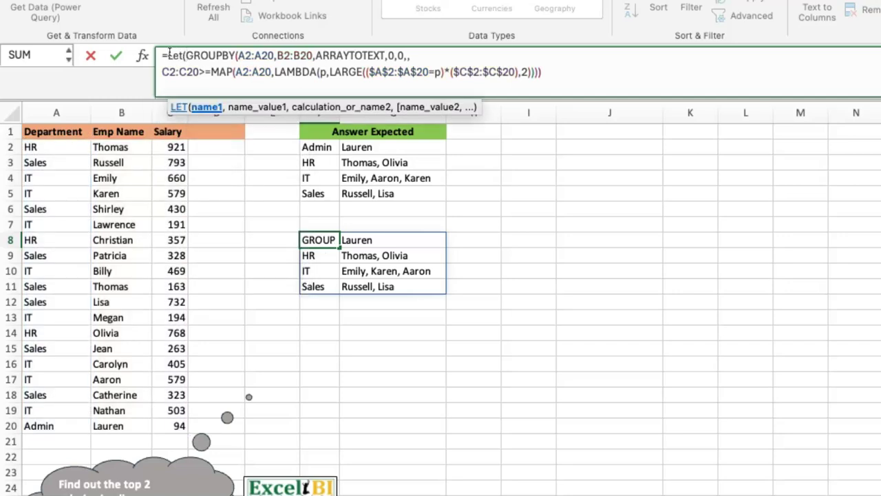
{"action": "key", "text": "alt+Return"}
{"action": "left_click", "coordinate": [217, 52]}
{"action": "type", "text": "a,"}
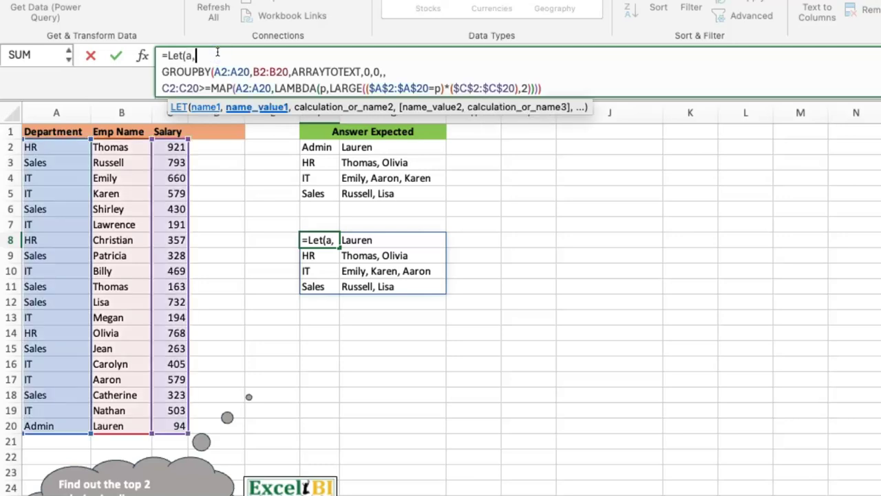
{"action": "type", "text": "A2:A20"}
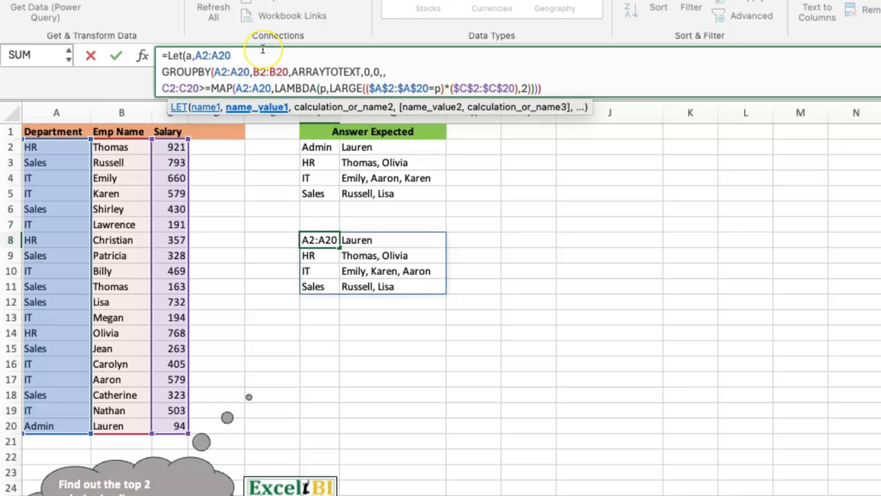
{"action": "type", "text": ",b,C2:c20"}
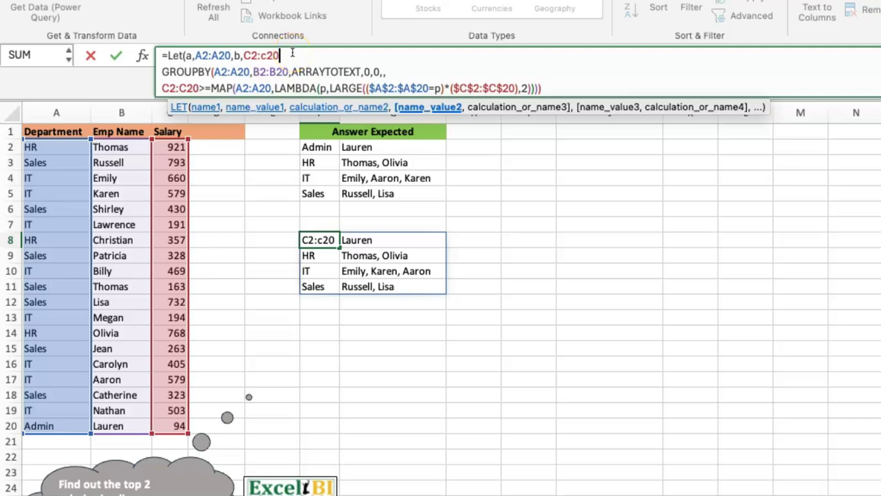
{"action": "type", "text": ","}
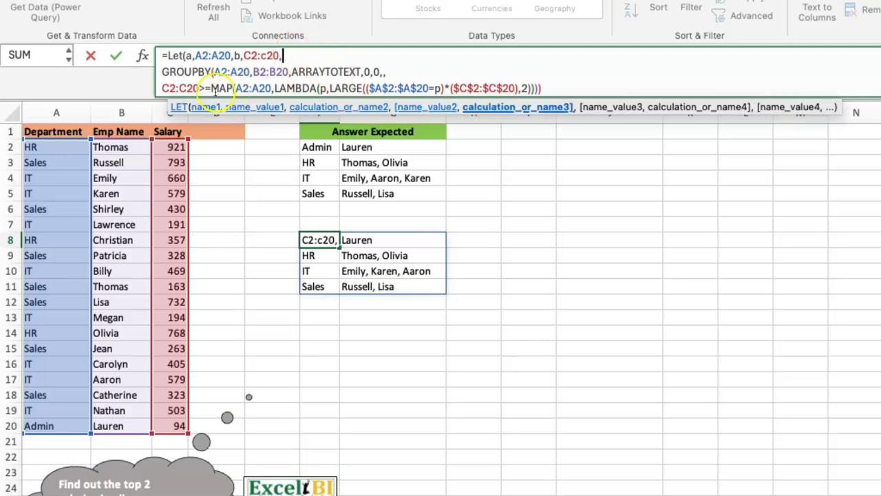
- Replace the GROUPBY row field and the MAP array with a, and the compared salary range C2:C20 with b
{"action": "left_click_drag", "start_coordinate": [213, 72], "coordinate": [249, 75]}
{"action": "type", "text": "a"}
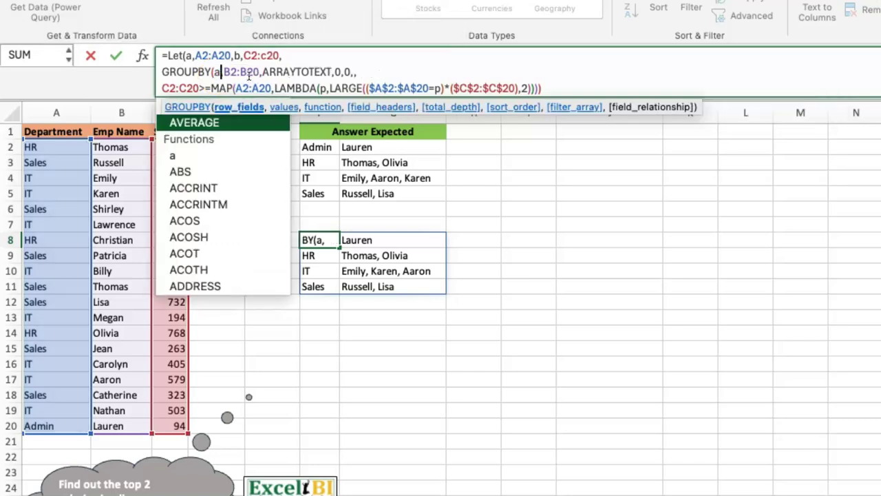
{"action": "left_click_drag", "start_coordinate": [162, 88], "coordinate": [200, 89]}
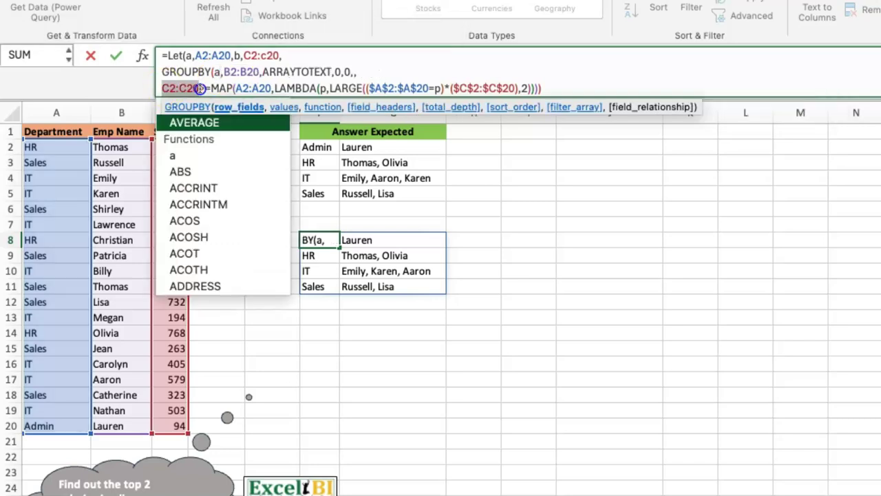
{"action": "type", "text": "b"}
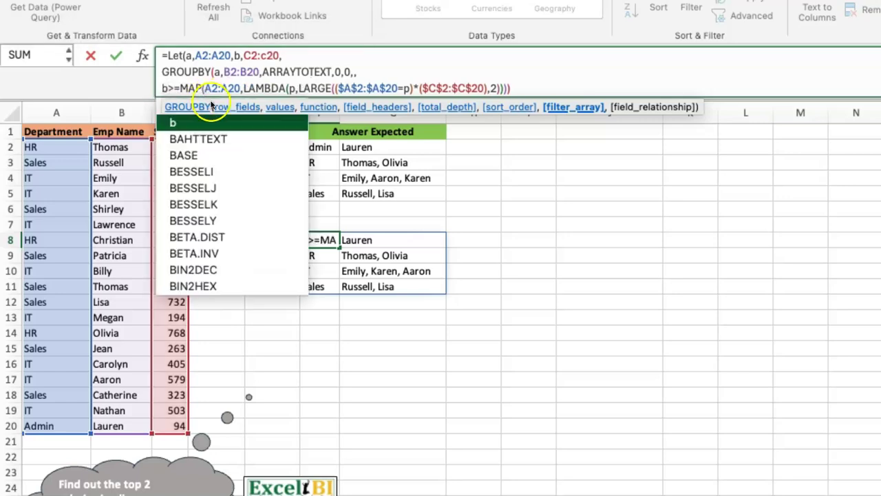
{"action": "left_click_drag", "start_coordinate": [204, 88], "coordinate": [240, 88]}
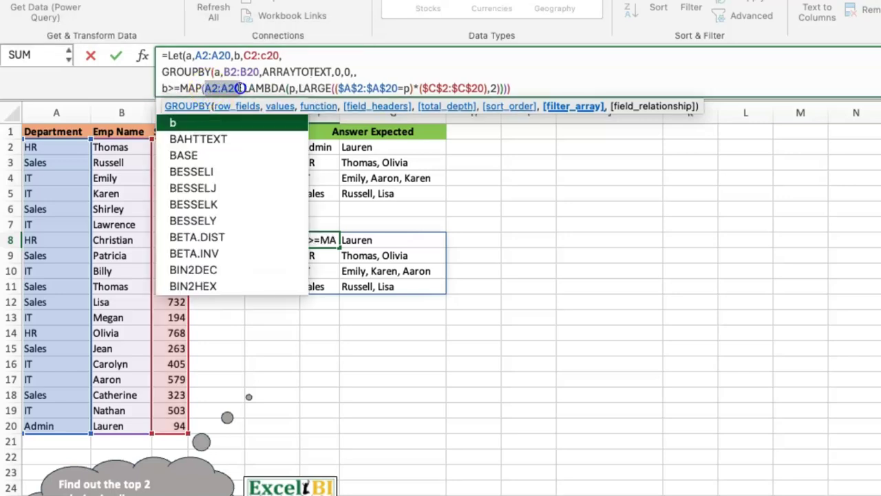
{"action": "type", "text": "a"}
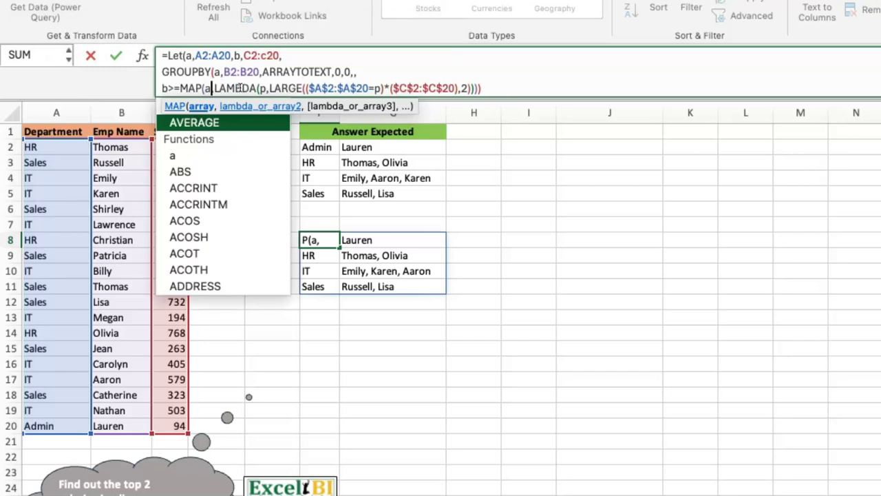
- Replace the absolute department and salary ranges inside LARGE with a and b, then close LET and enter the F8 formula
{"action": "left_click_drag", "start_coordinate": [310, 89], "coordinate": [367, 90]}
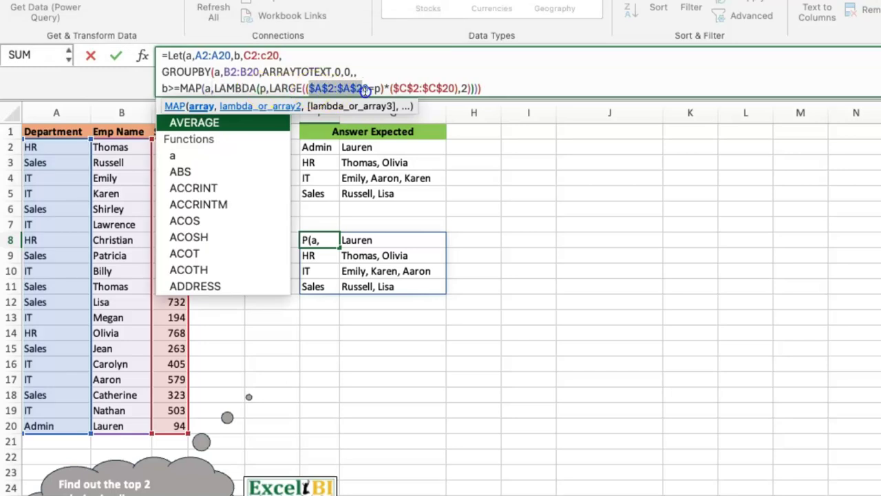
{"action": "type", "text": "a"}
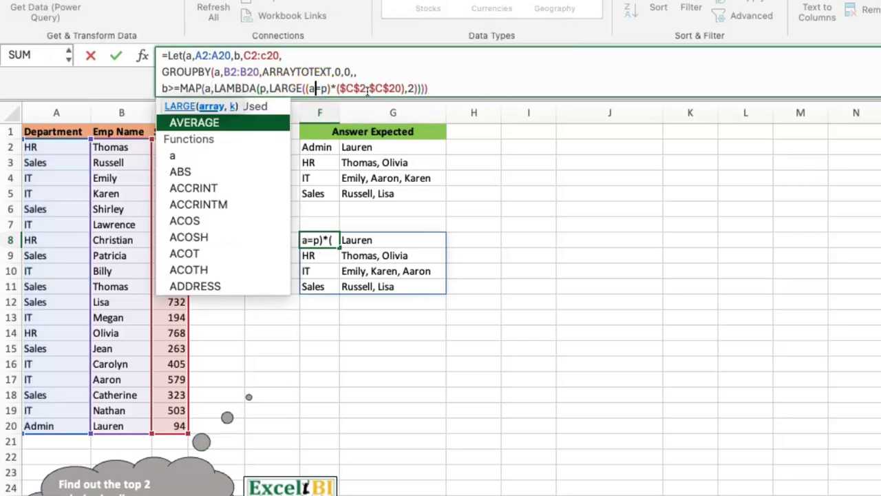
{"action": "left_click_drag", "start_coordinate": [340, 89], "coordinate": [401, 90]}
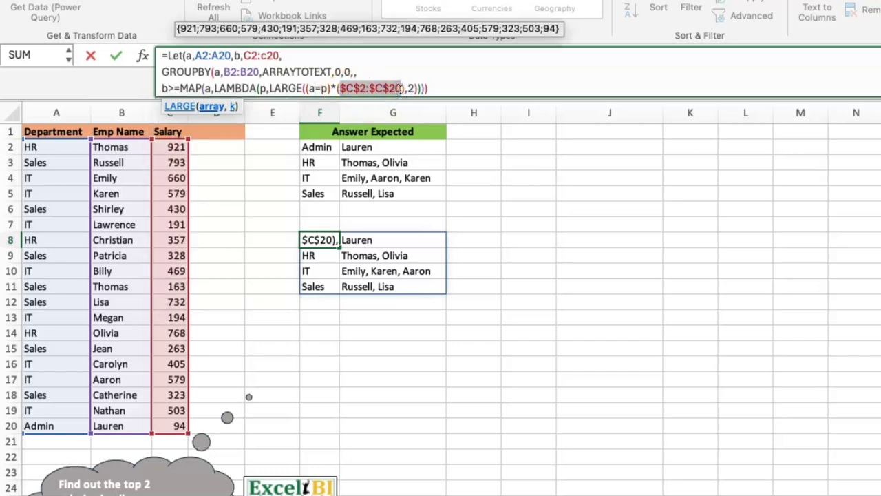
{"action": "type", "text": "b"}
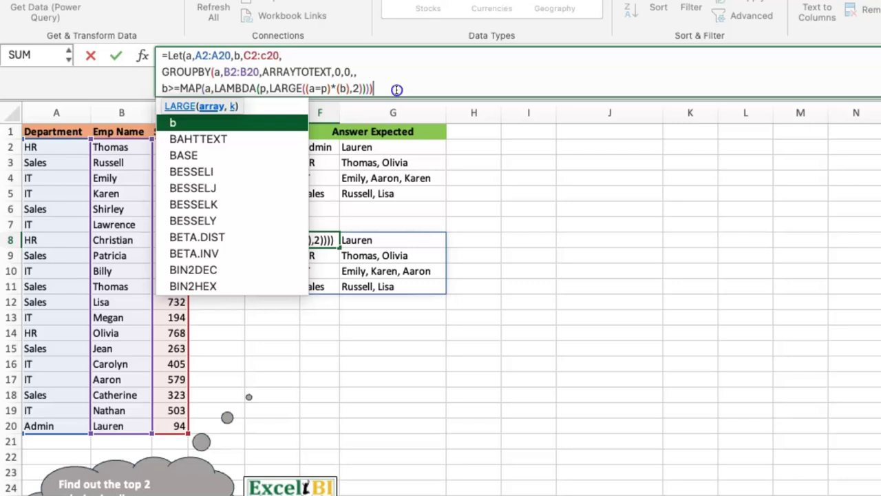
{"action": "left_click", "coordinate": [396, 90]}
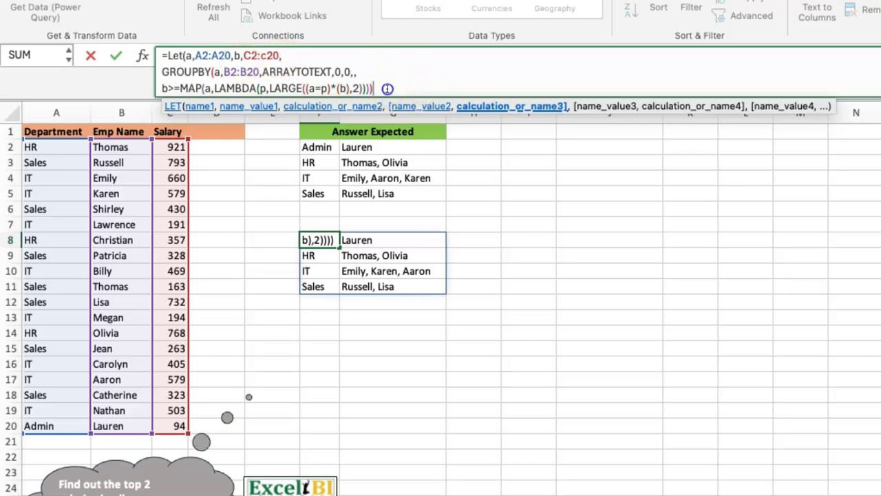
{"action": "type", "text": ")"}
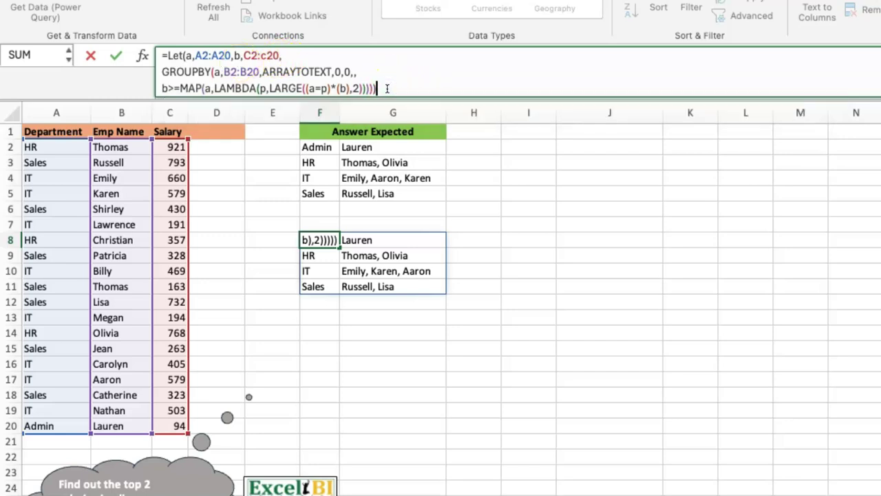
{"action": "key", "text": "Return"}
{"action": "key", "text": "Up"}
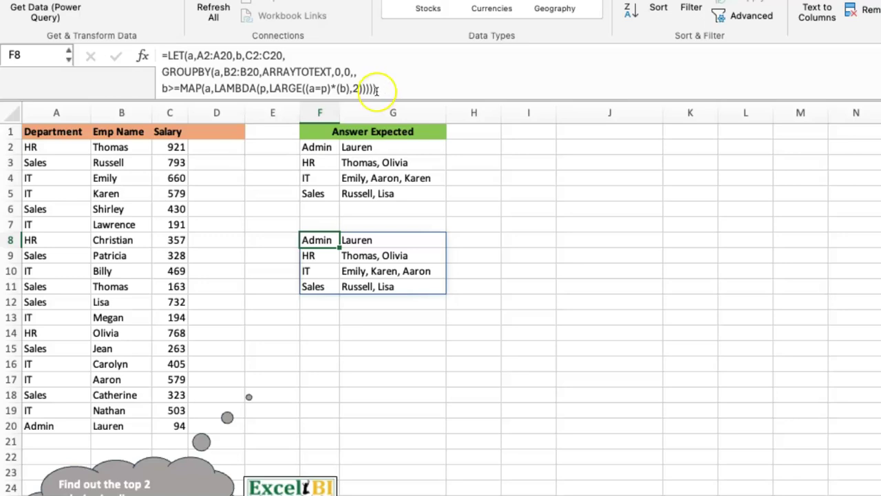
- Review the MAP/LAMBDA filter array line of the F8 formula without changing it
{"action": "left_click_drag", "start_coordinate": [387, 88], "coordinate": [164, 88]}
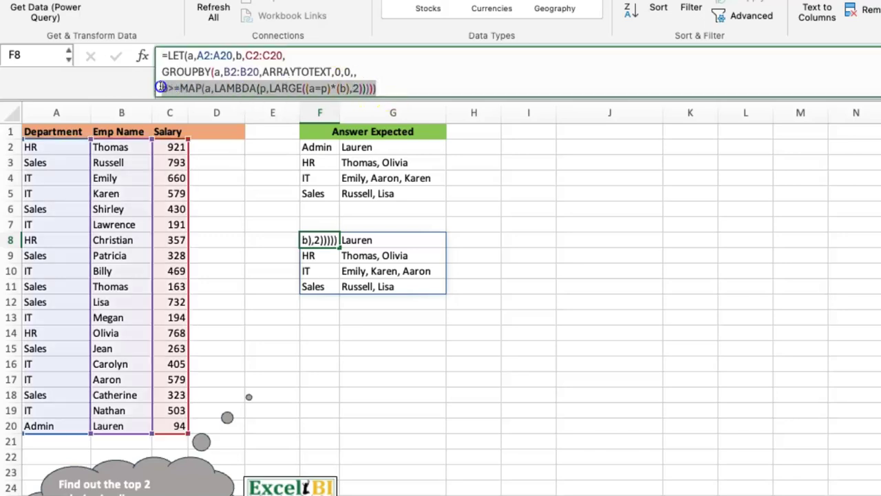
{"action": "left_click", "coordinate": [407, 67]}
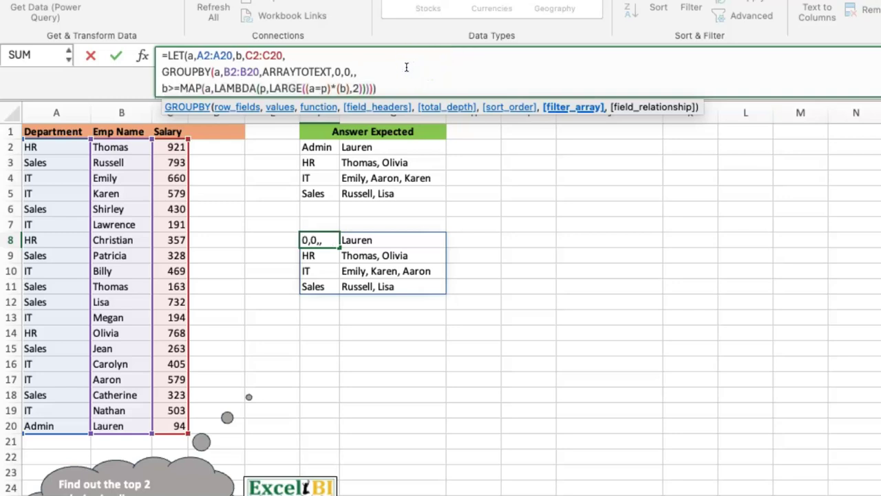
{"action": "key", "text": "Return"}
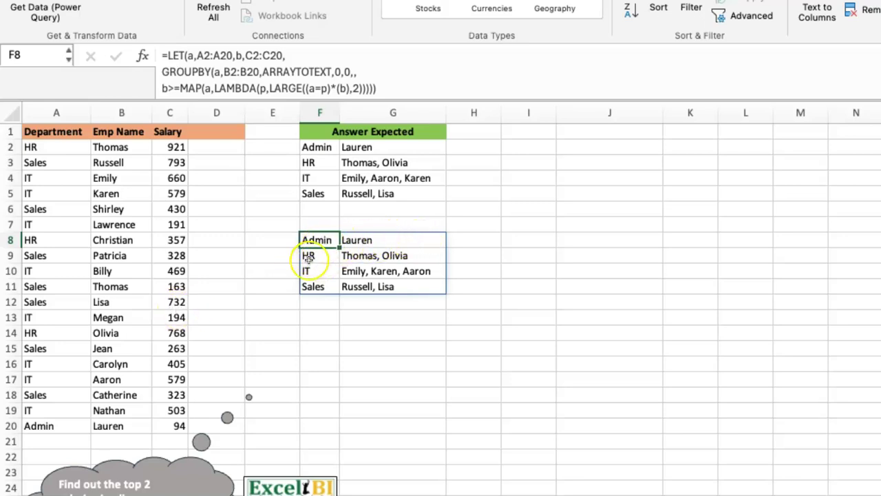
- Change the department in A17 from IT to Admin to test the formula's recalculation
{"action": "left_click", "coordinate": [50, 425]}
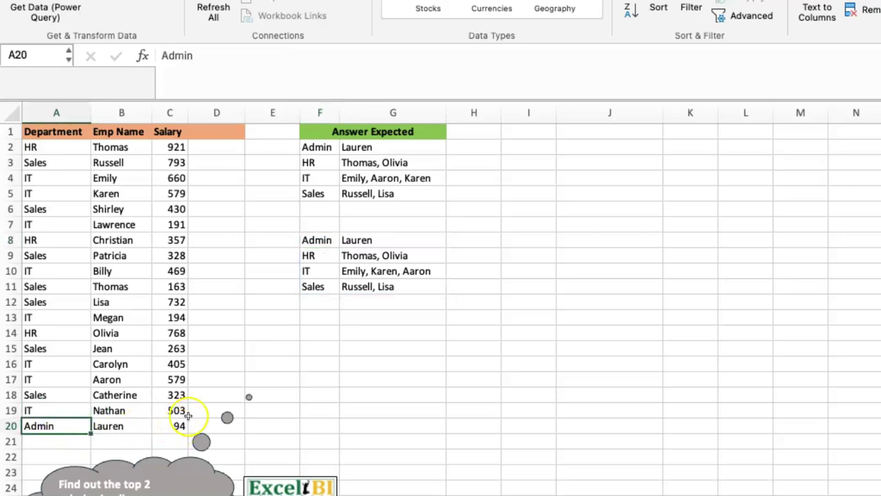
{"action": "left_click", "coordinate": [113, 379]}
{"action": "left_click", "coordinate": [54, 380]}
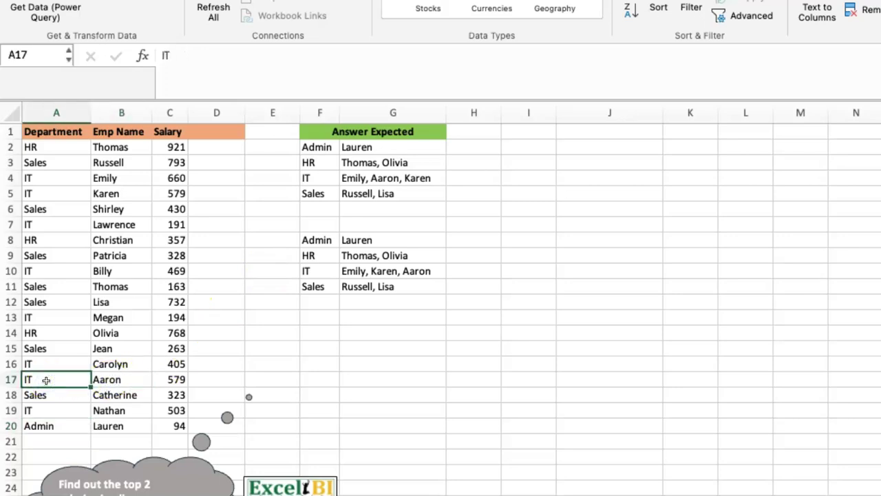
{"action": "type", "text": "Admin"}
{"action": "left_click", "coordinate": [67, 383]}
{"action": "key", "text": "ctrl+Return"}
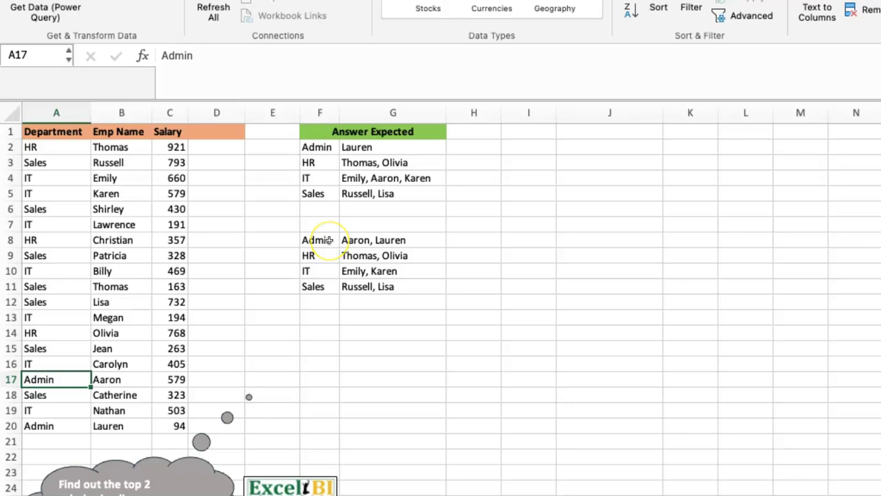
- Compare the Admin rows with the updated GROUPBY output, then undo the department change in A17
{"action": "left_click", "coordinate": [50, 426], "text": "super"}
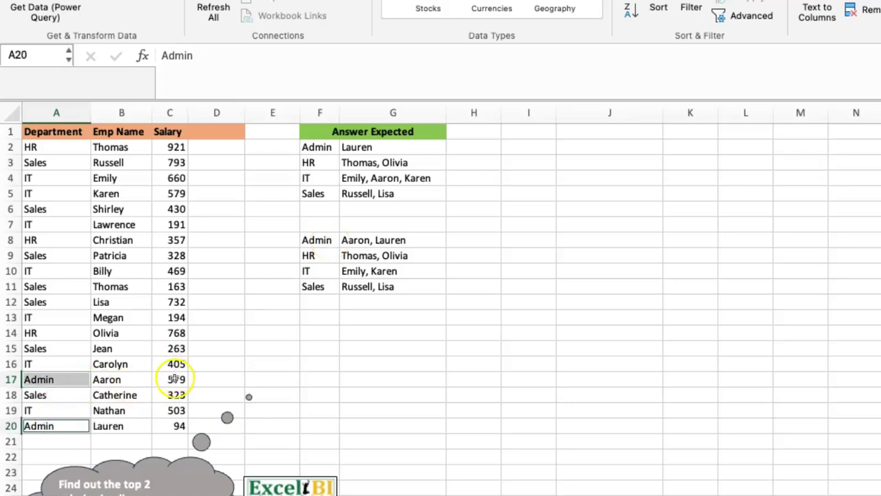
{"action": "left_click", "coordinate": [384, 271]}
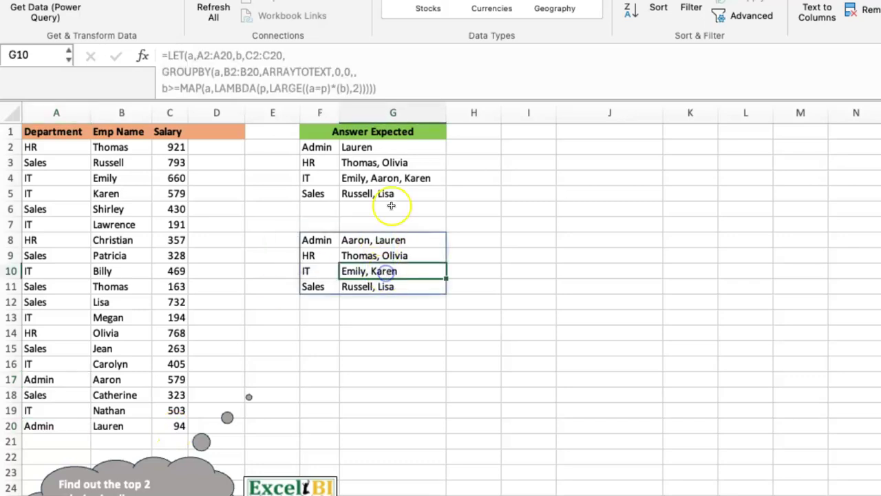
{"action": "left_click", "coordinate": [123, 380]}
{"action": "key", "text": "super+z"}
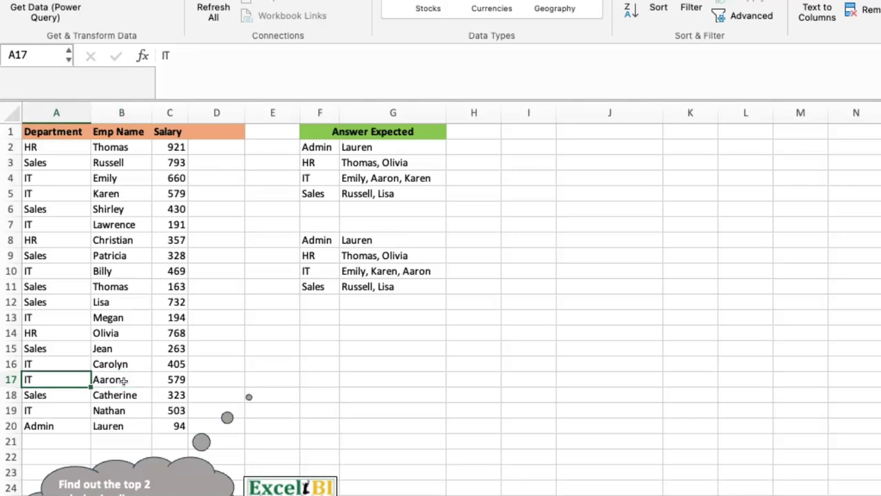
- Compare the spilled GROUPBY output starting in F8 with the expected answers in G2:G5
{"action": "left_click", "coordinate": [383, 260]}
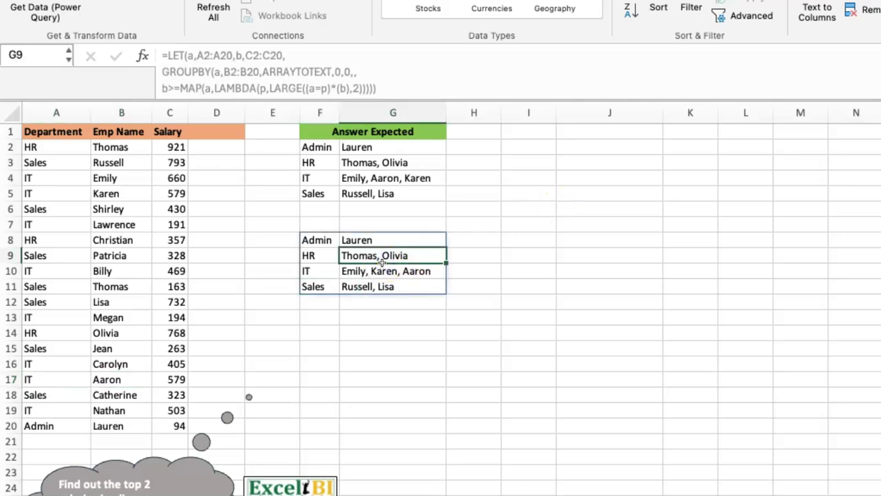
{"action": "key", "text": "Up"}
{"action": "key", "text": "Left"}
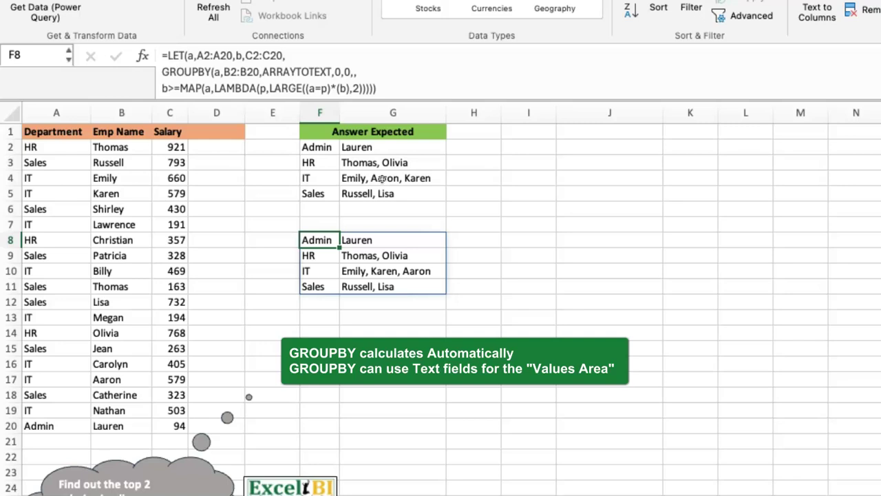
{"action": "left_click_drag", "start_coordinate": [395, 145], "coordinate": [402, 192]}
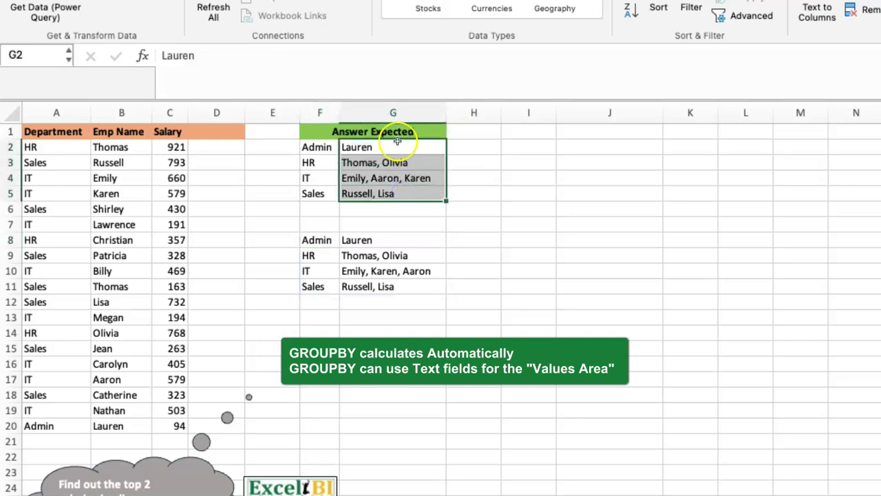
{"action": "left_click", "coordinate": [397, 141]}
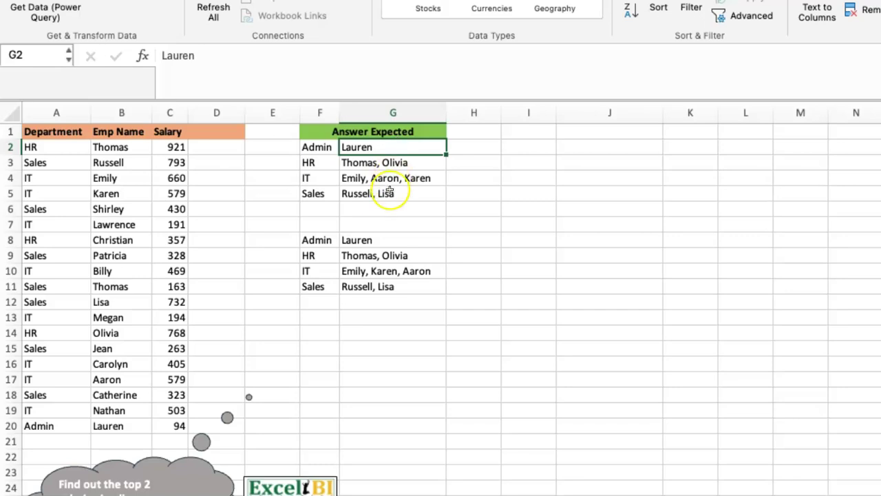
{"action": "left_click", "coordinate": [381, 239]}
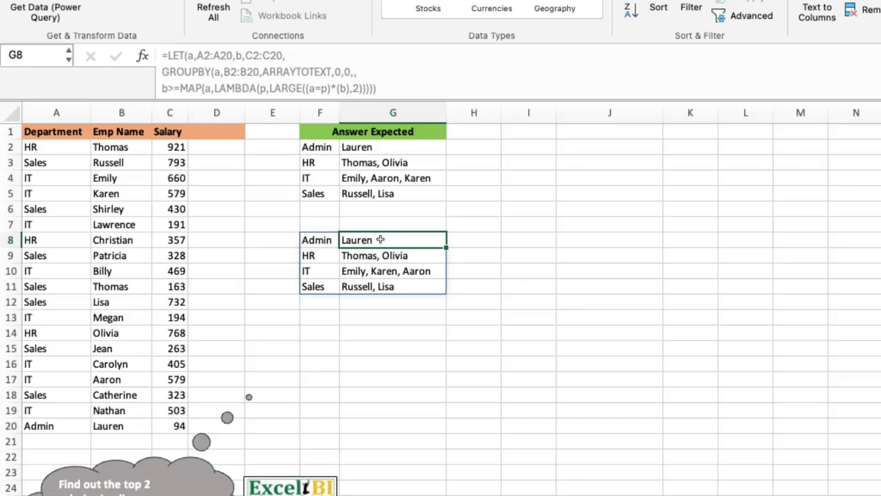